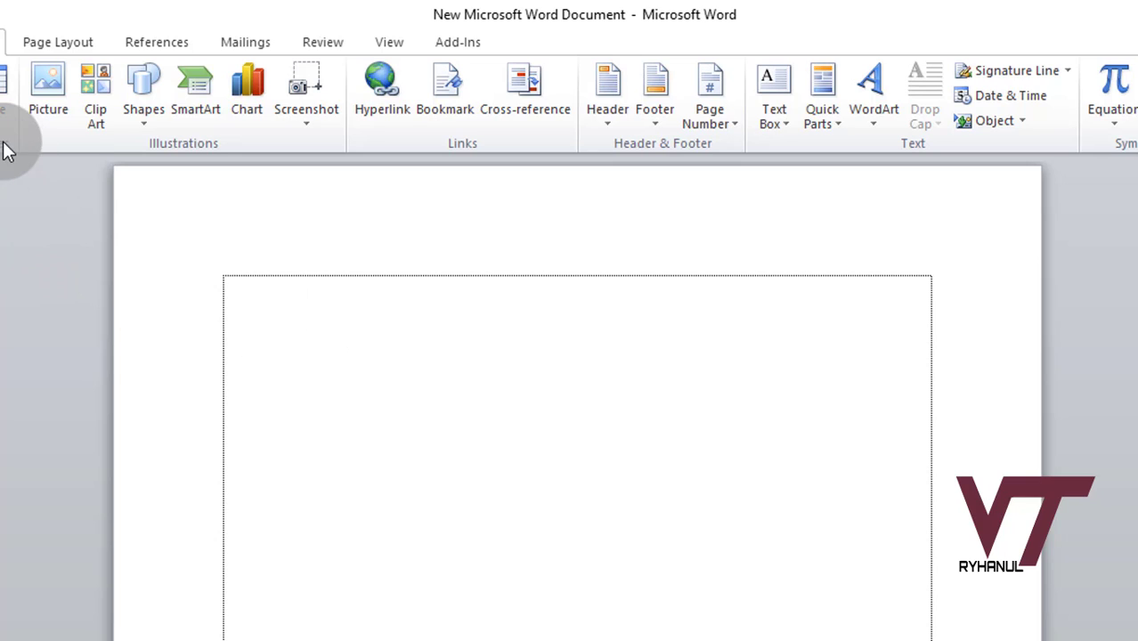
# Step: Insert a table with three columns and two rows into the document
pyautogui.click(3, 98)
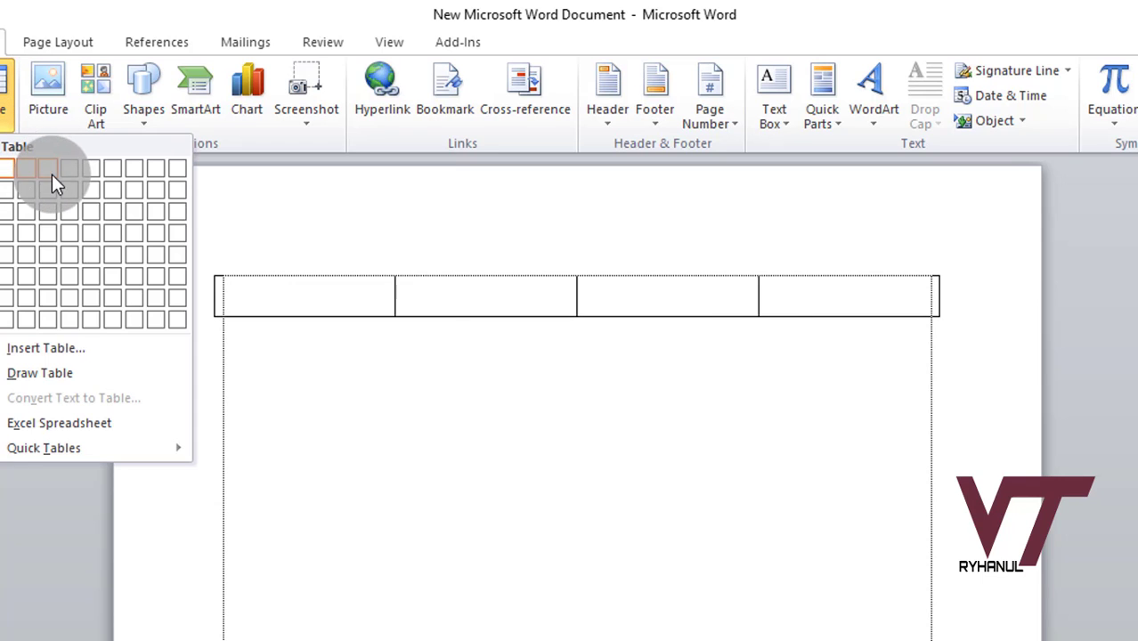
pyautogui.click(284, 321)
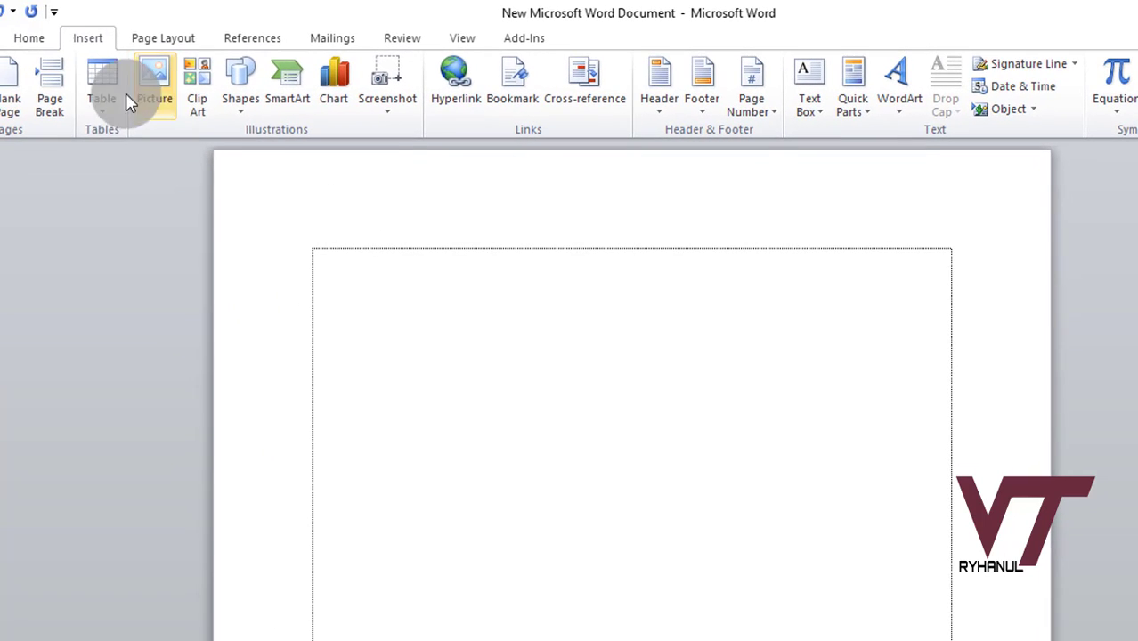
pyautogui.click(104, 98)
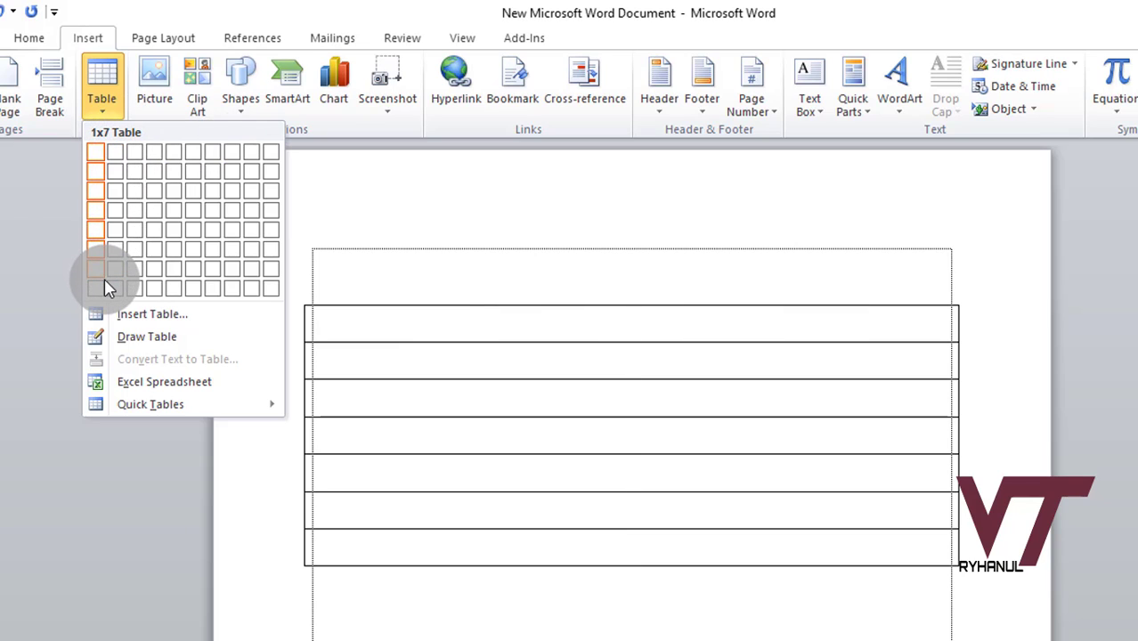
pyautogui.click(134, 178)
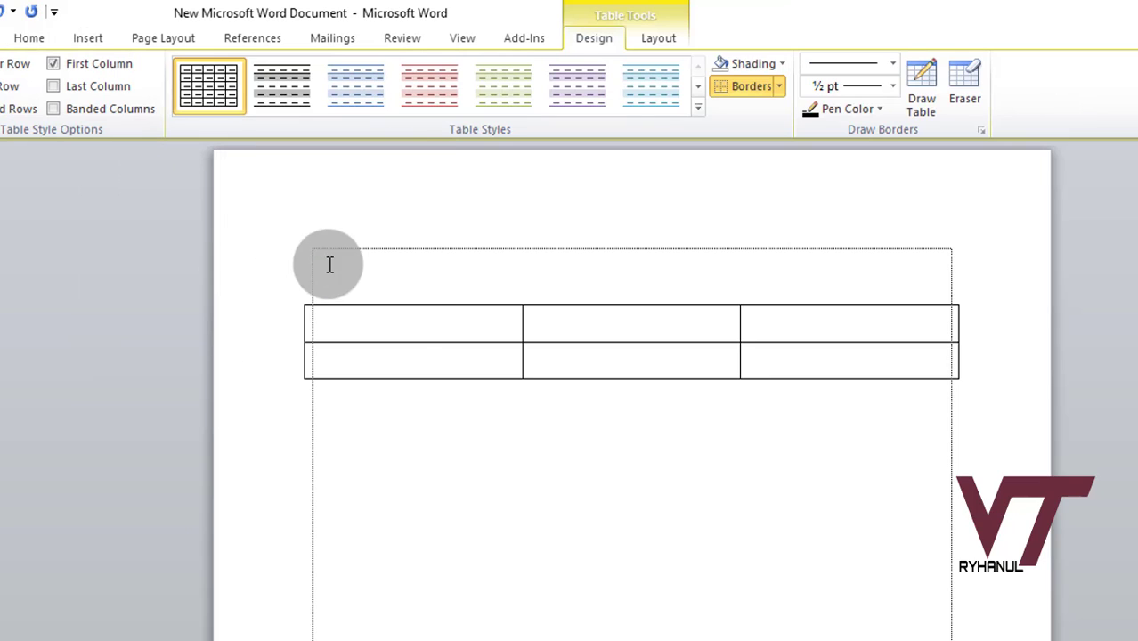
# Step: Add a third row at the end of the table, starting from its last cell
pyautogui.click(432, 347)
pyautogui.click(655, 334)
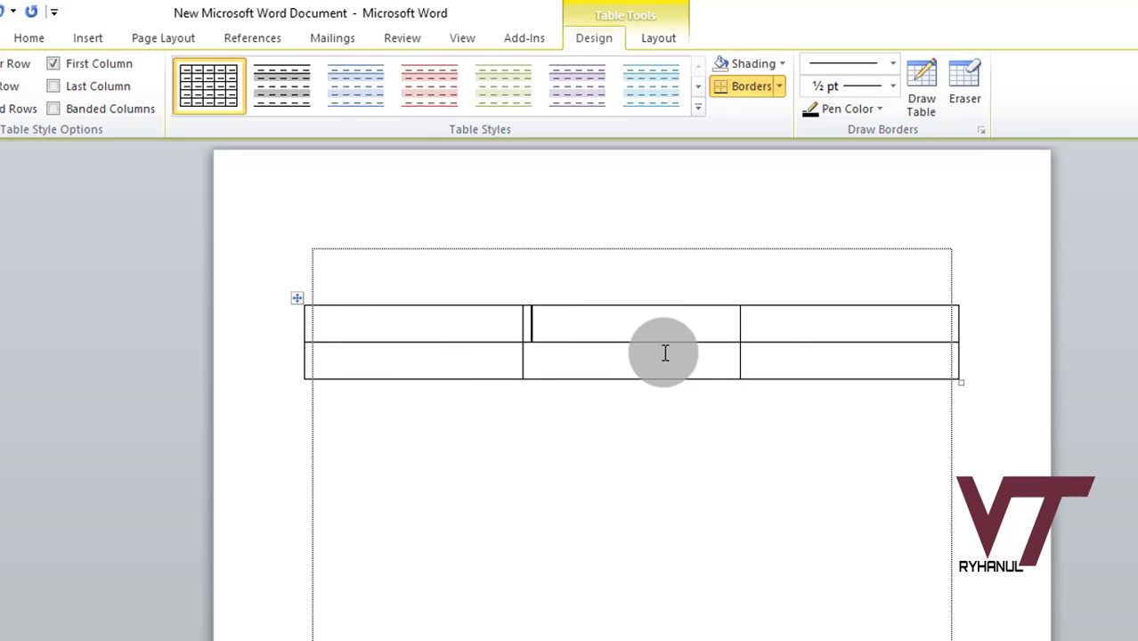
pyautogui.click(664, 365)
pyautogui.click(818, 365)
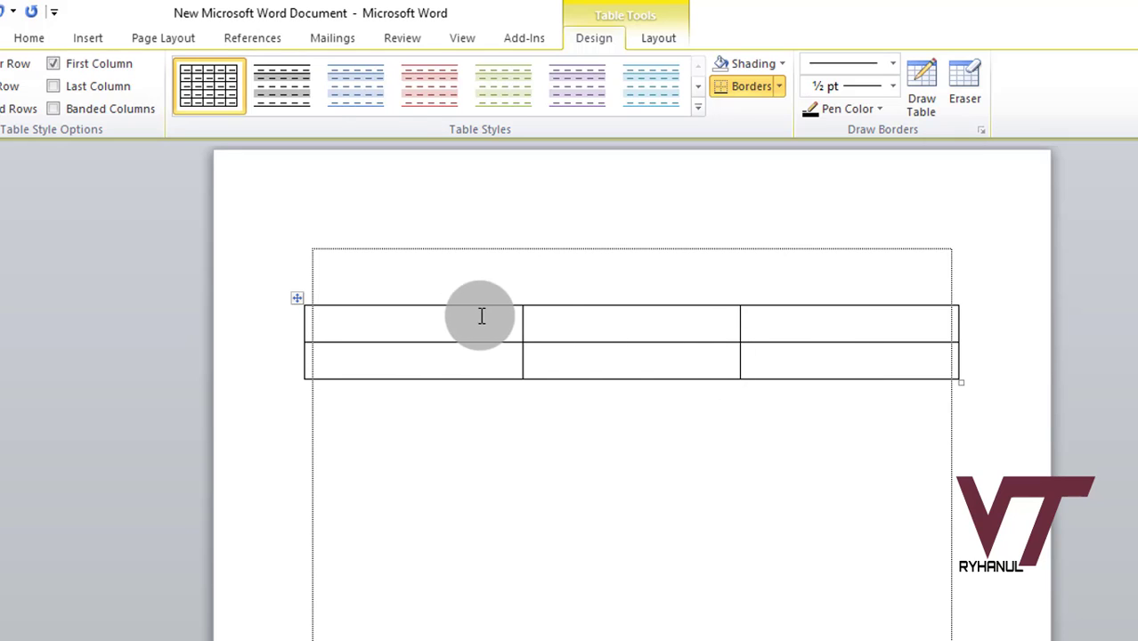
pyautogui.click(89, 37)
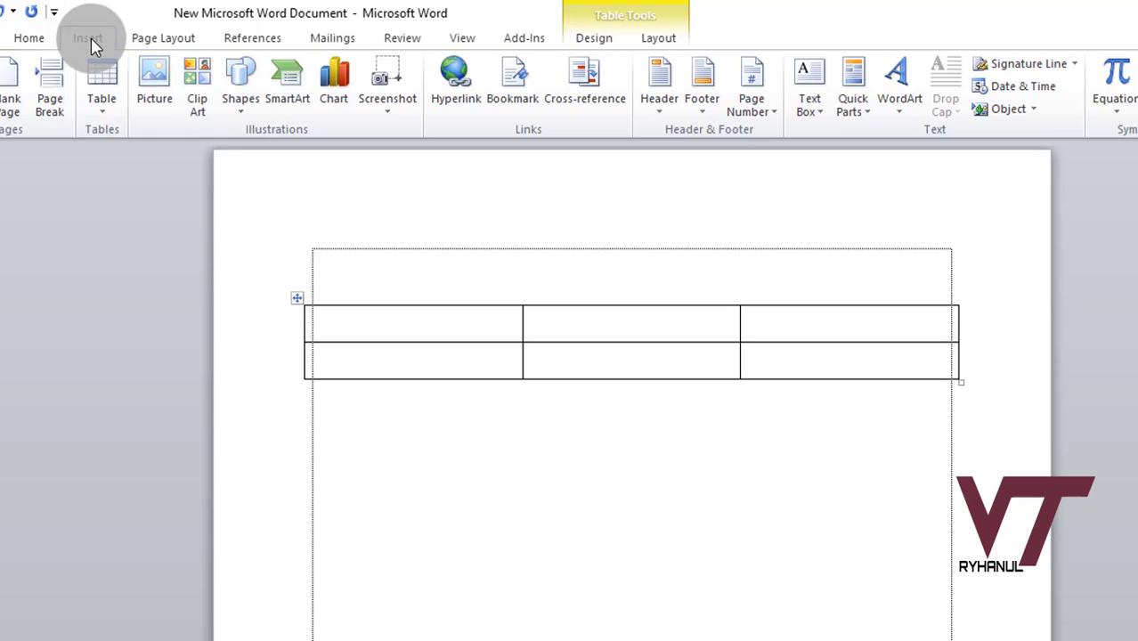
pyautogui.click(101, 102)
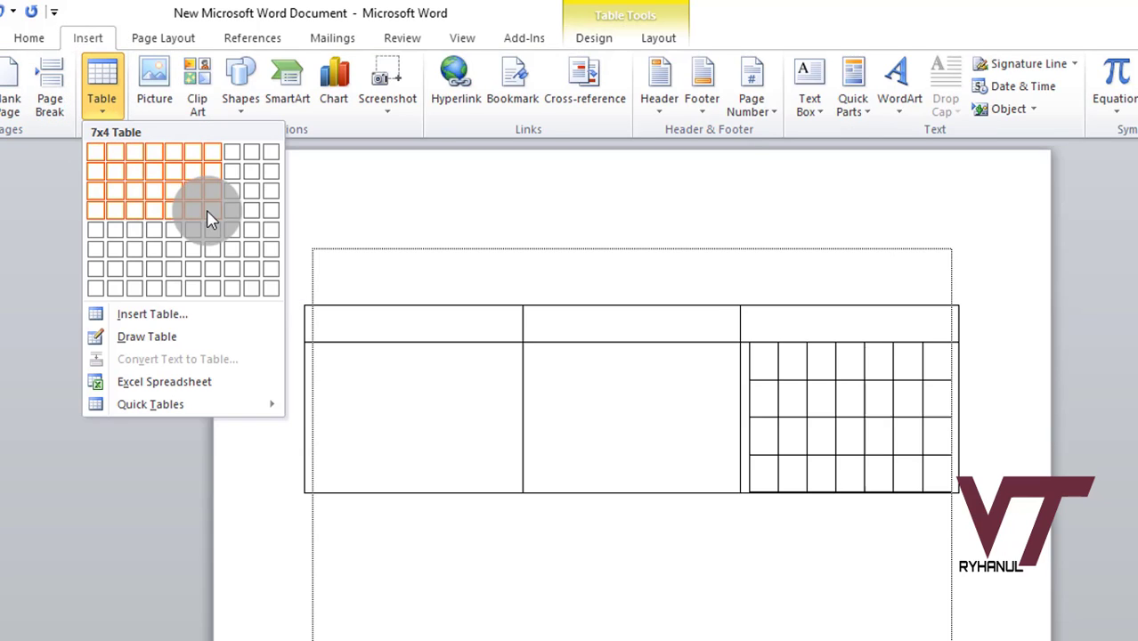
pyautogui.click(752, 481)
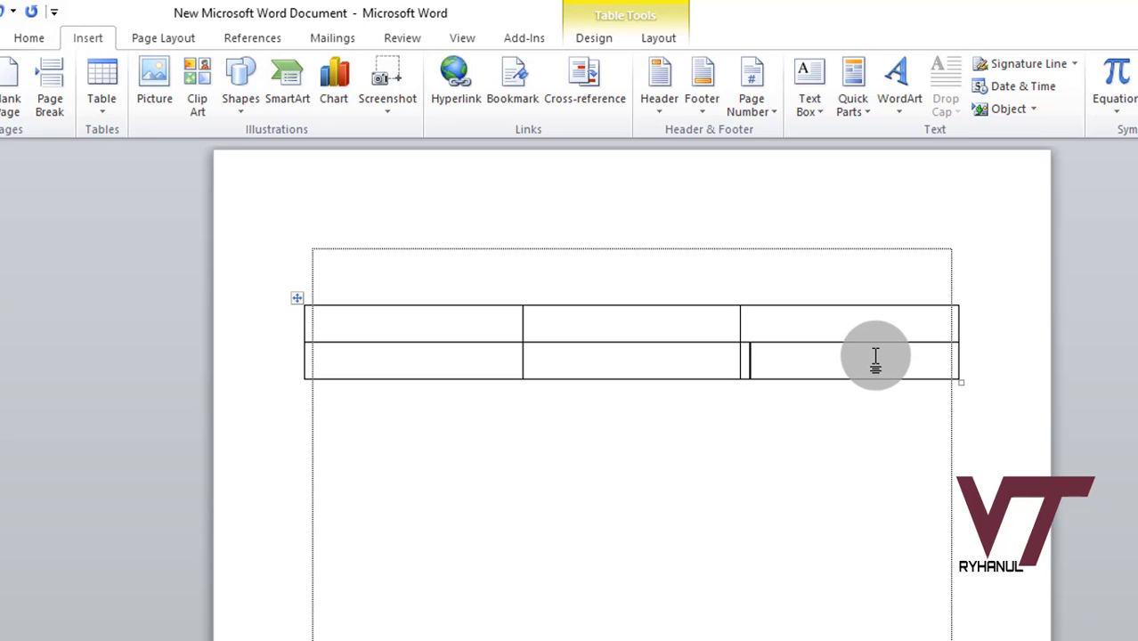
pyautogui.press('Tab')
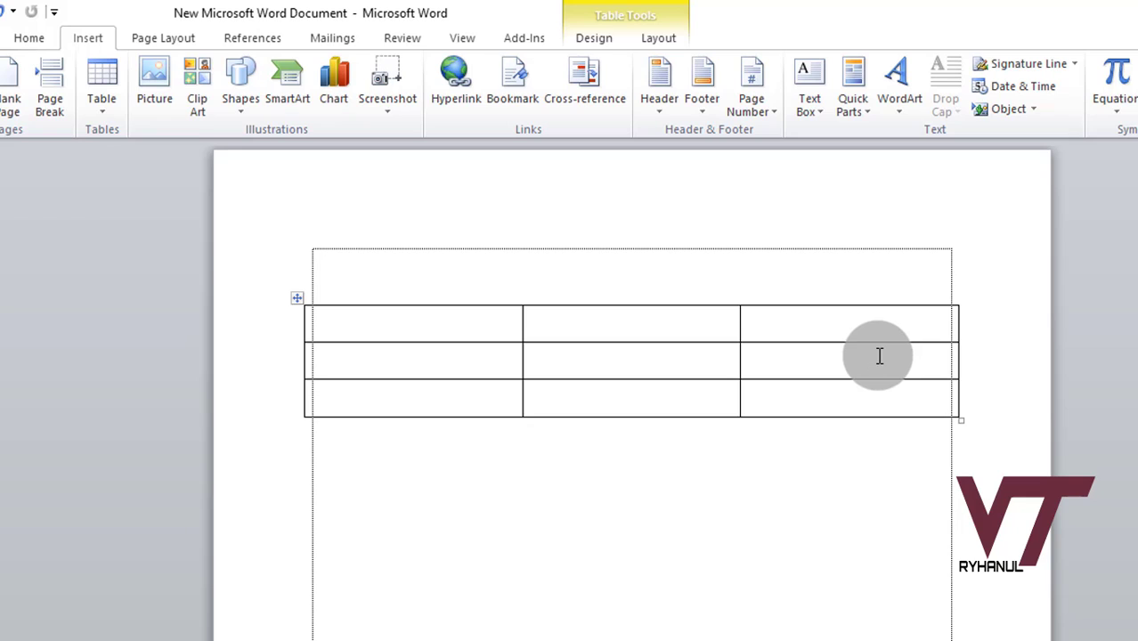
# Step: Narrow the table from both outer edges so that it fits inside the page margins
pyautogui.moveTo(308, 335); pyautogui.dragTo(323, 334)
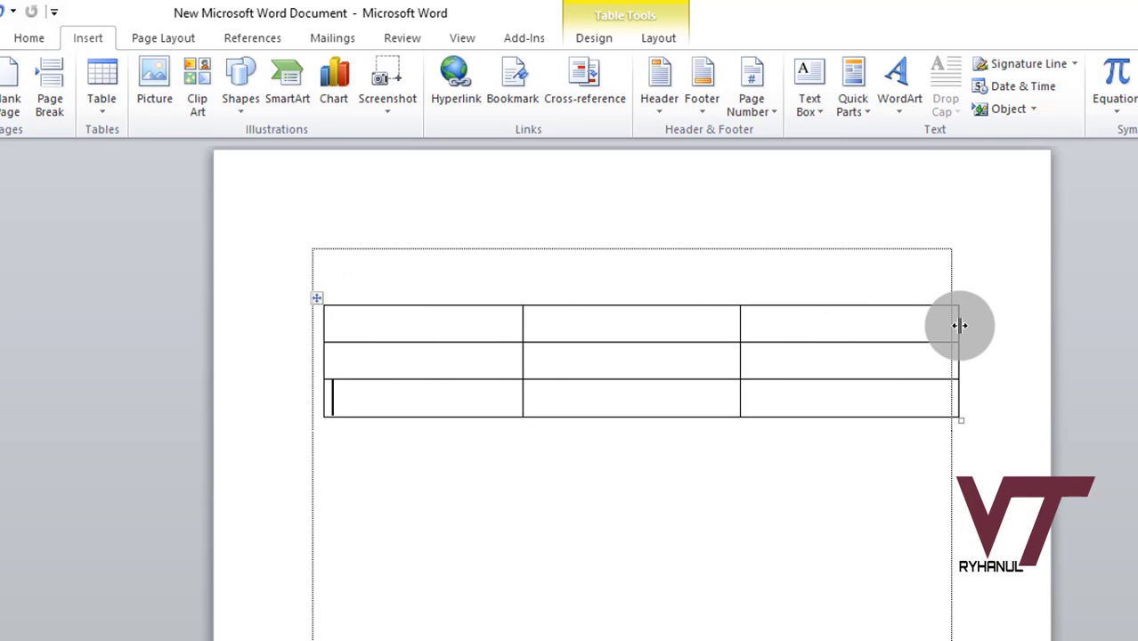
pyautogui.moveTo(958, 325); pyautogui.dragTo(922, 325)
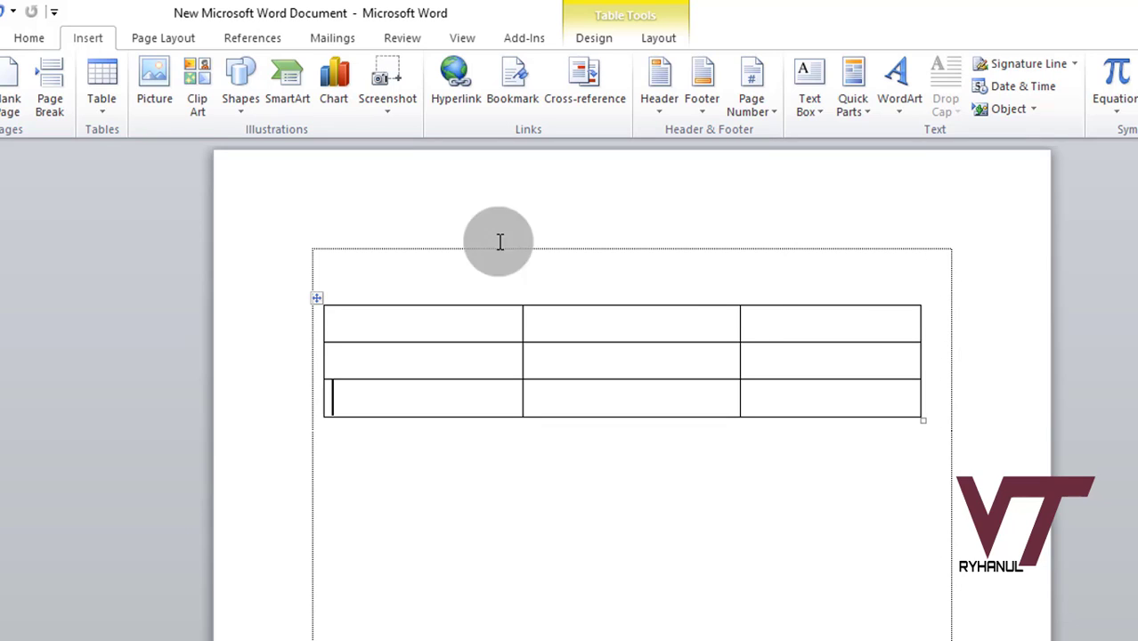
# Step: Enter the headings Sl, Name and Roll in the table's first row
pyautogui.click(95, 107)
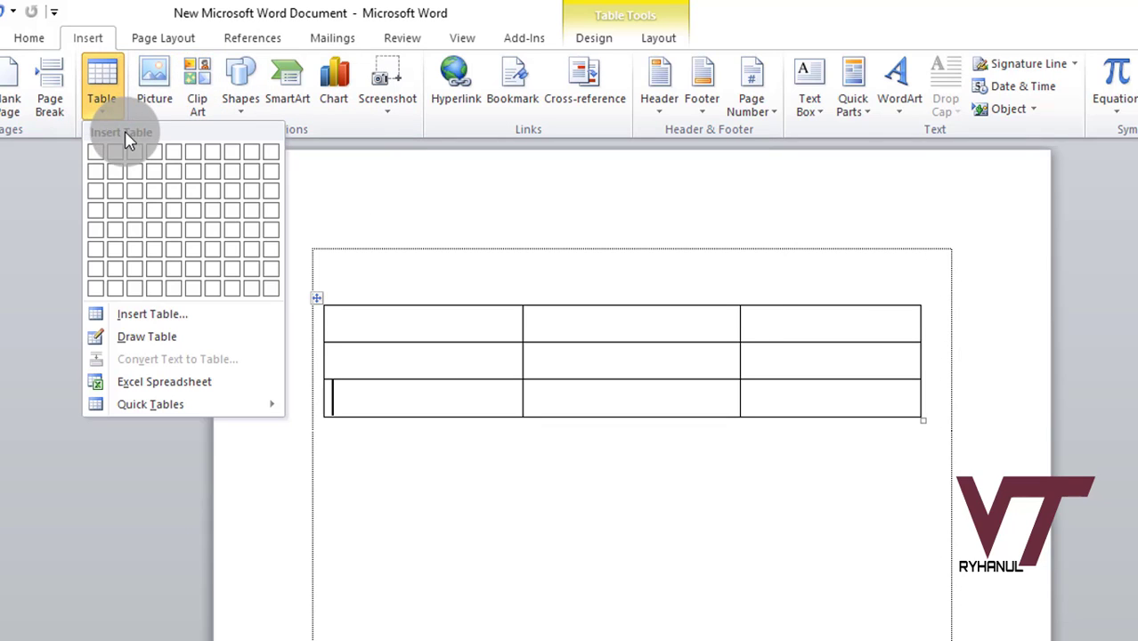
pyautogui.click(615, 590)
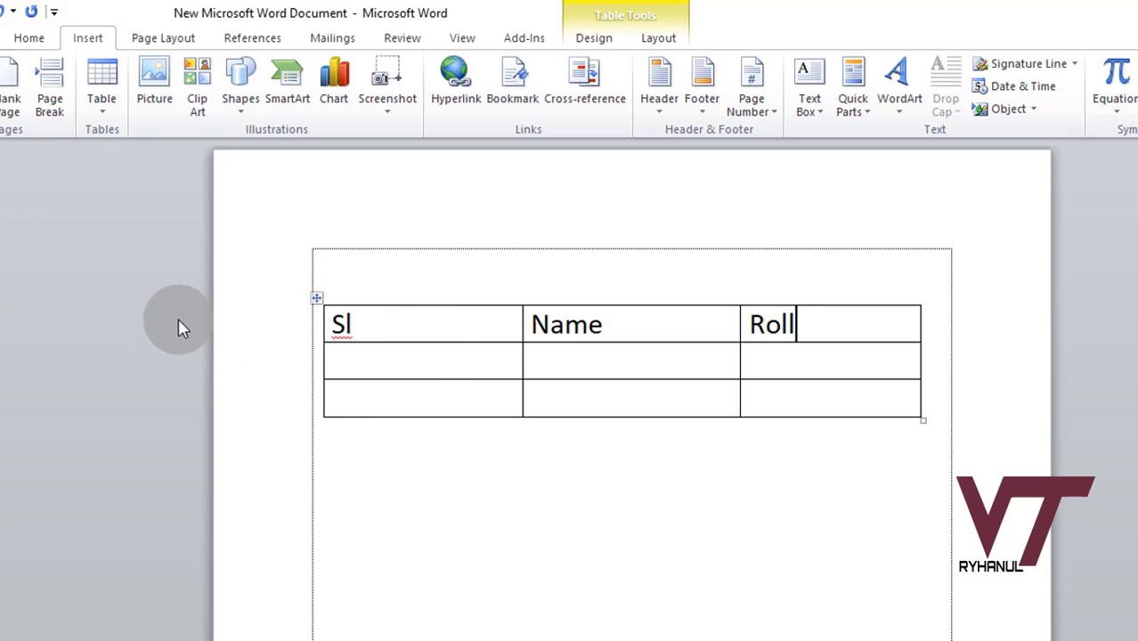
# Step: Split the cell below the Name heading into two halves by drawing a vertical border through its middle
pyautogui.click(426, 358)
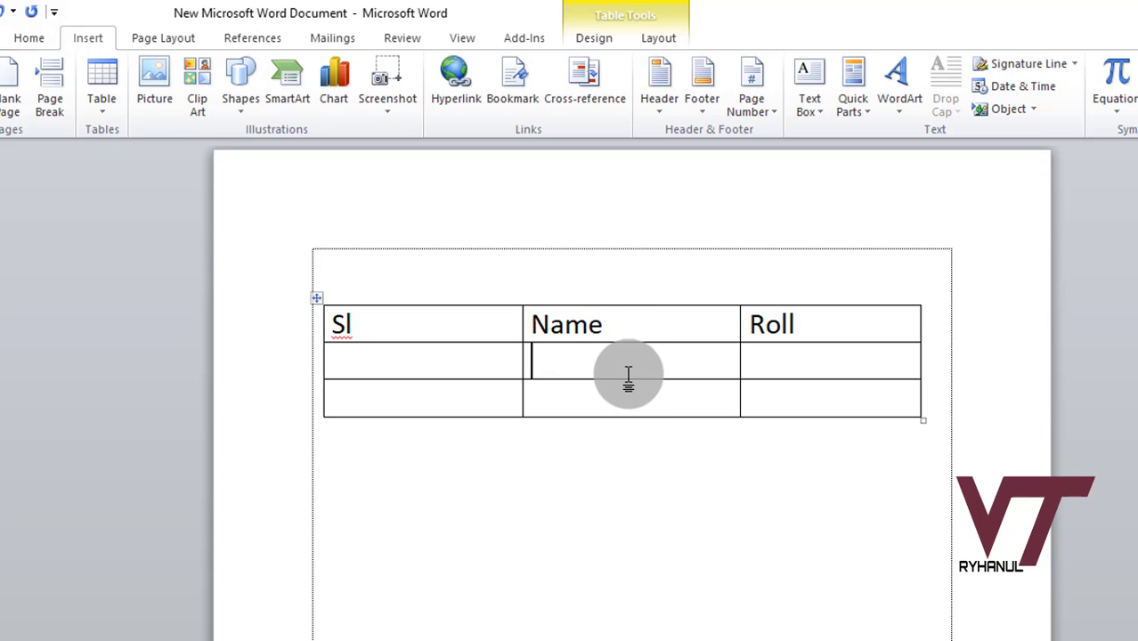
pyautogui.click(107, 119)
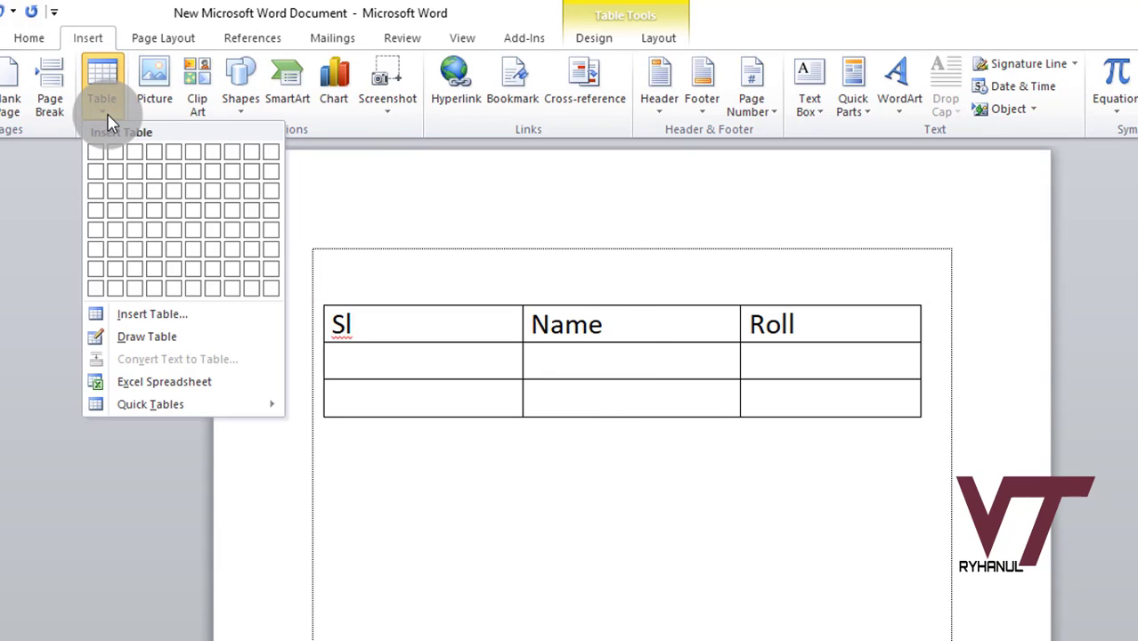
pyautogui.click(185, 340)
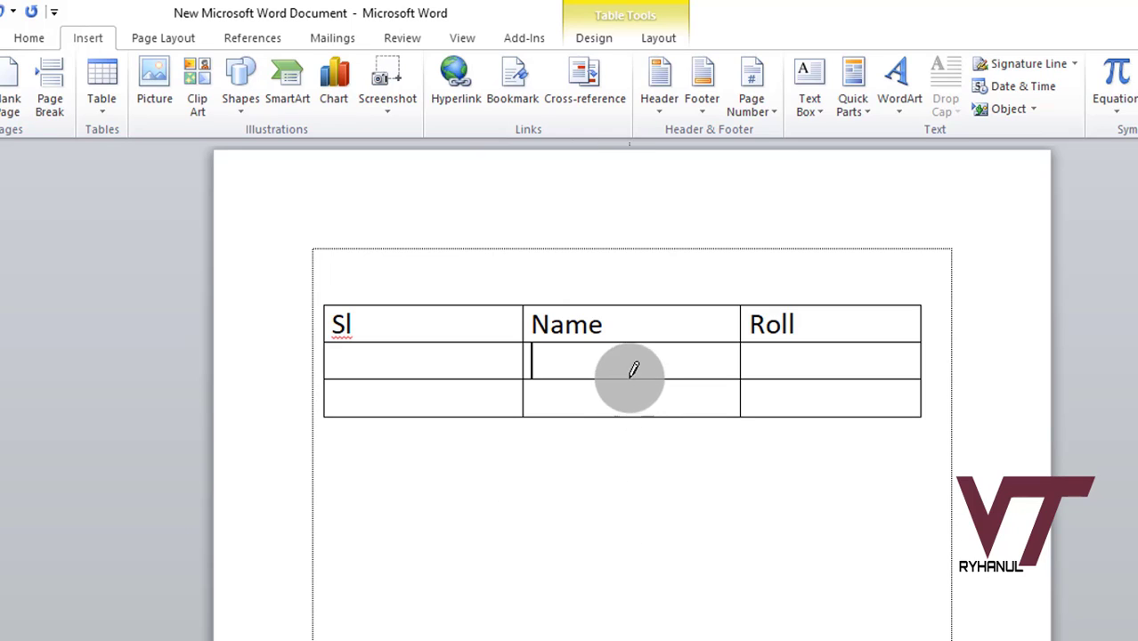
pyautogui.moveTo(634, 344); pyautogui.dragTo(634, 361)
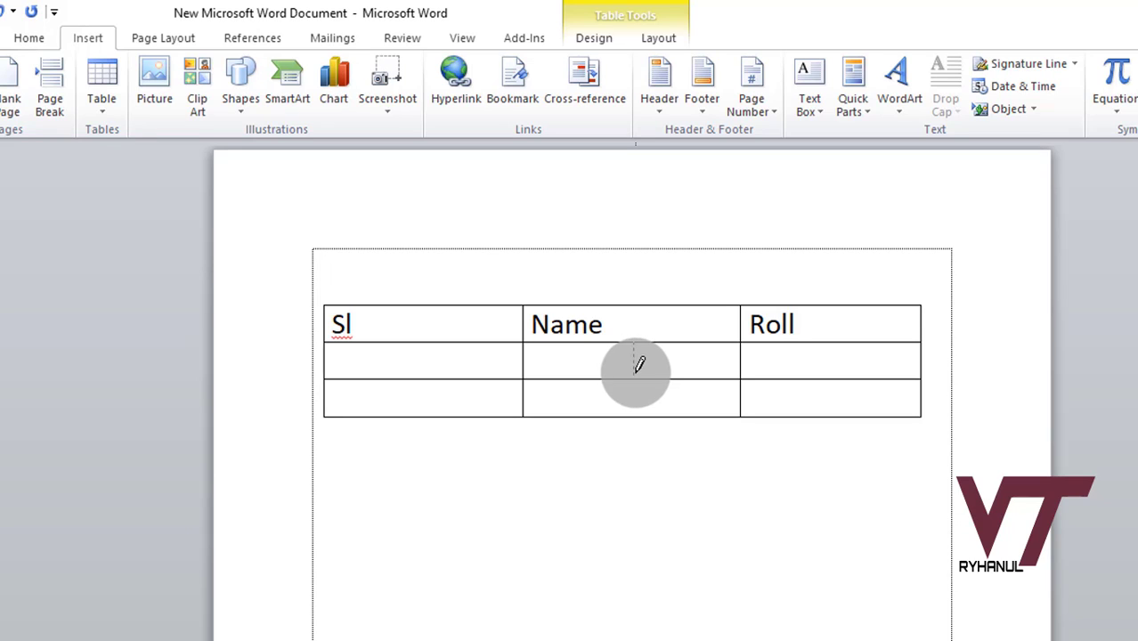
pyautogui.moveTo(638, 363); pyautogui.dragTo(635, 365)
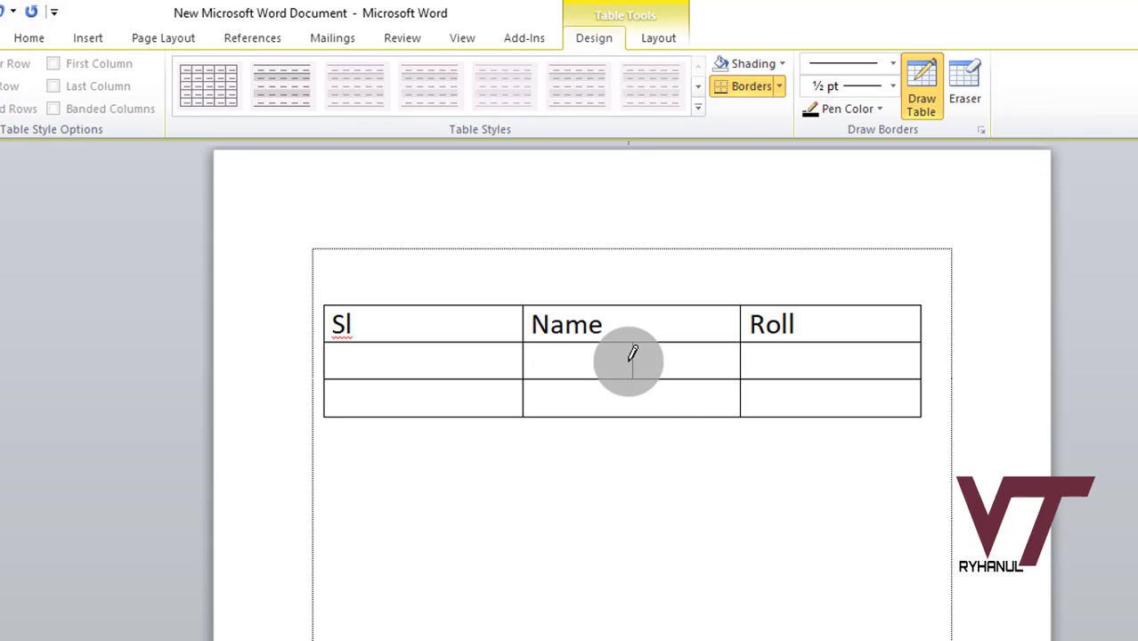
pyautogui.press('Escape')
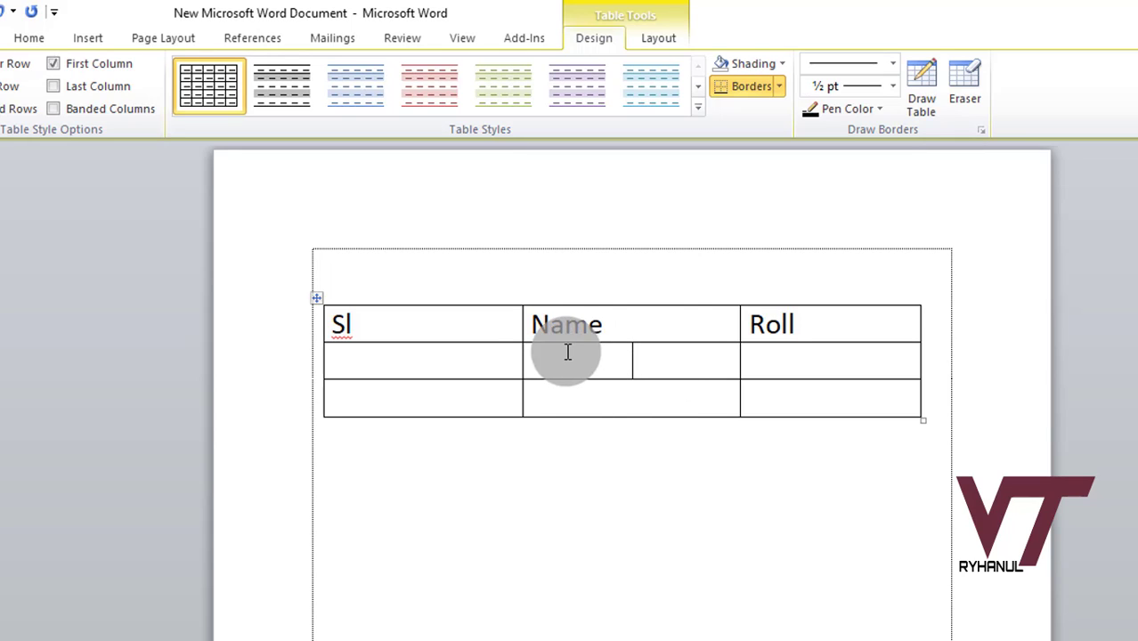
# Step: Merge the two half cells below the Name heading into one cell
pyautogui.click(361, 361)
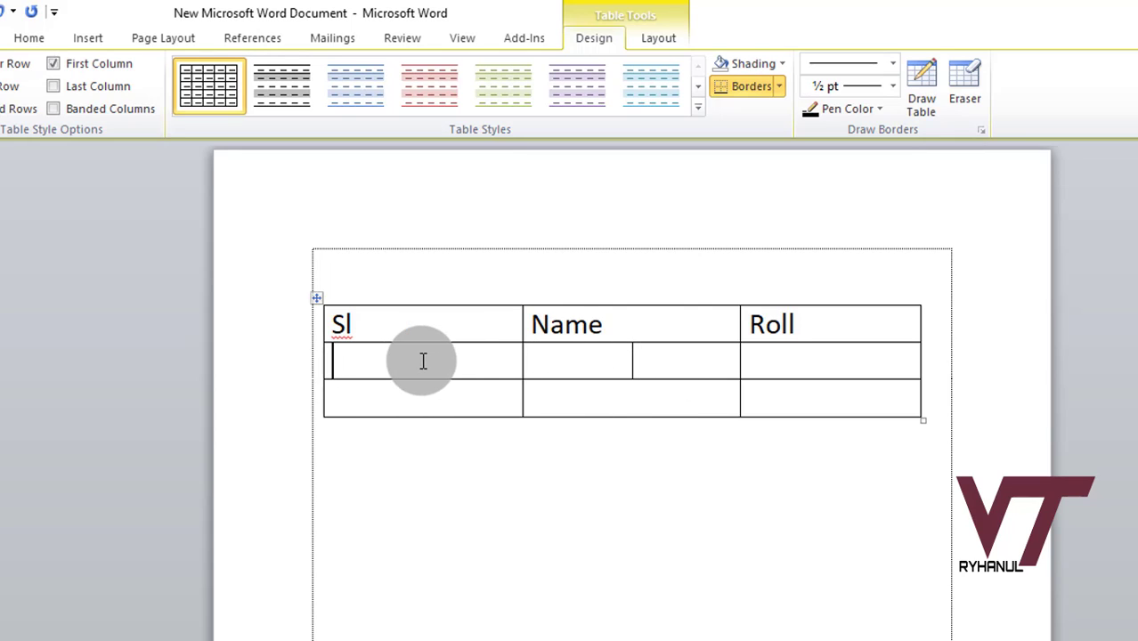
pyautogui.moveTo(661, 360); pyautogui.dragTo(587, 363)
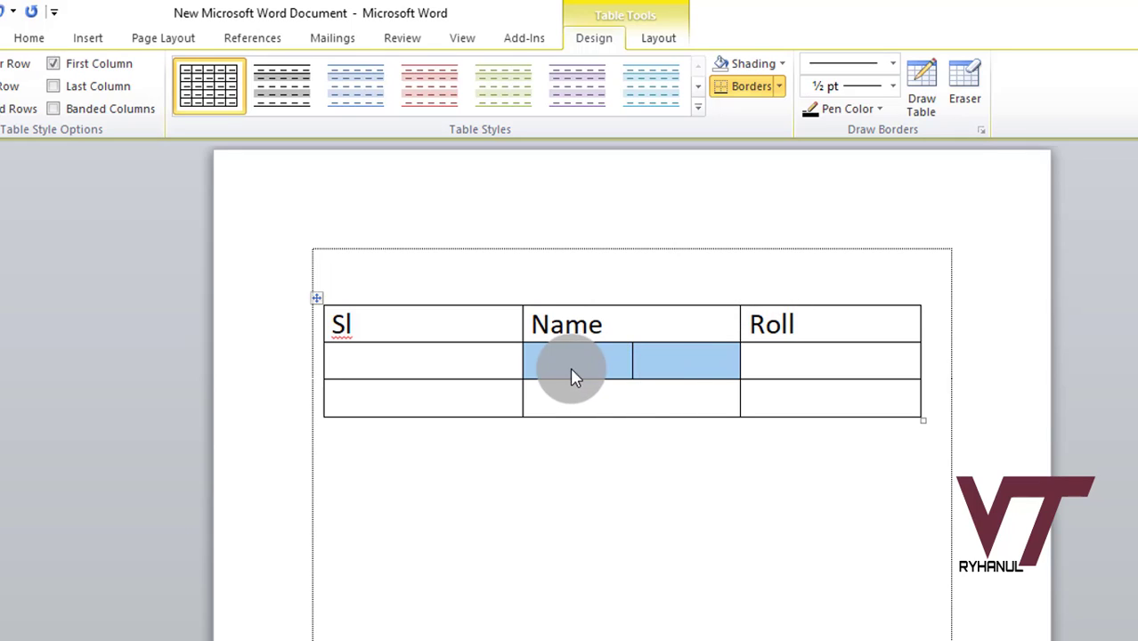
pyautogui.click(625, 365)
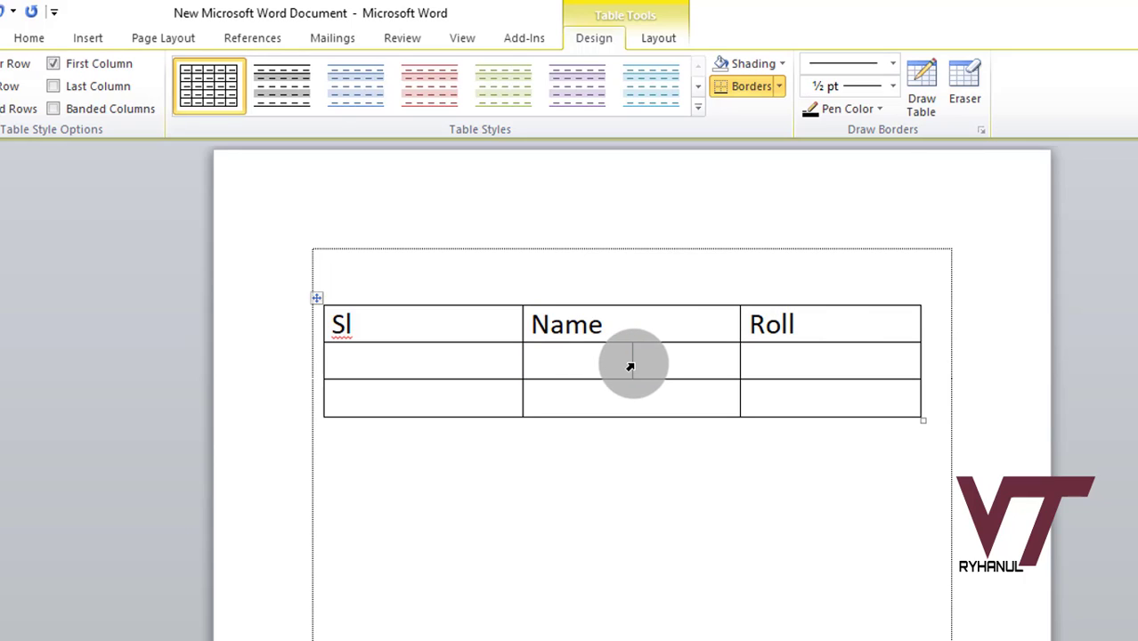
pyautogui.moveTo(671, 359); pyautogui.dragTo(609, 360)
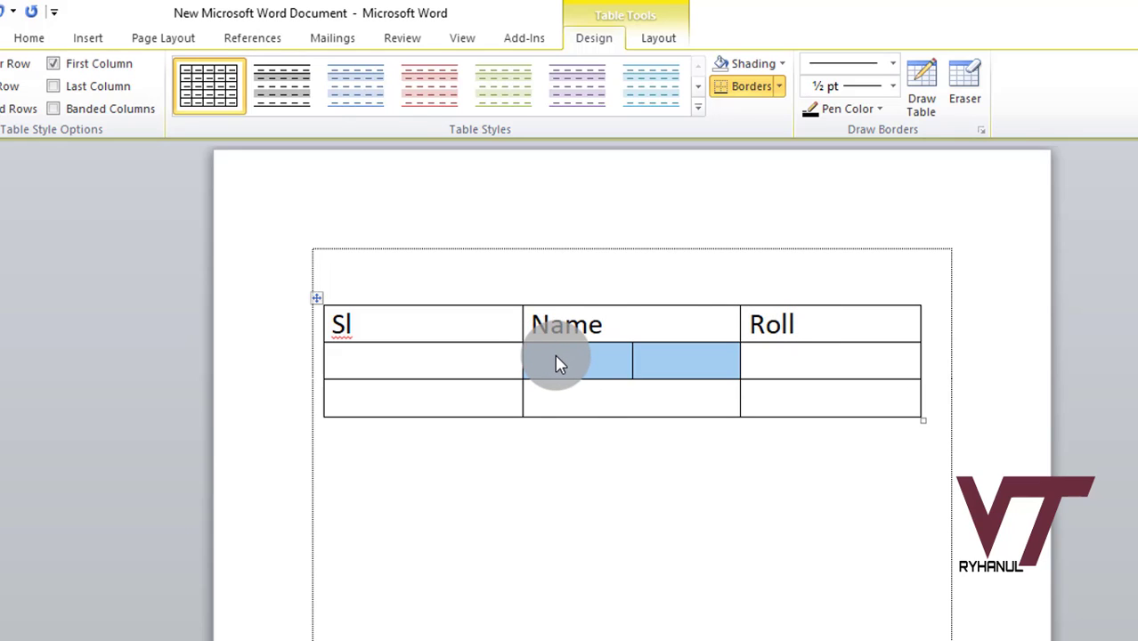
pyautogui.rightClick(558, 365)
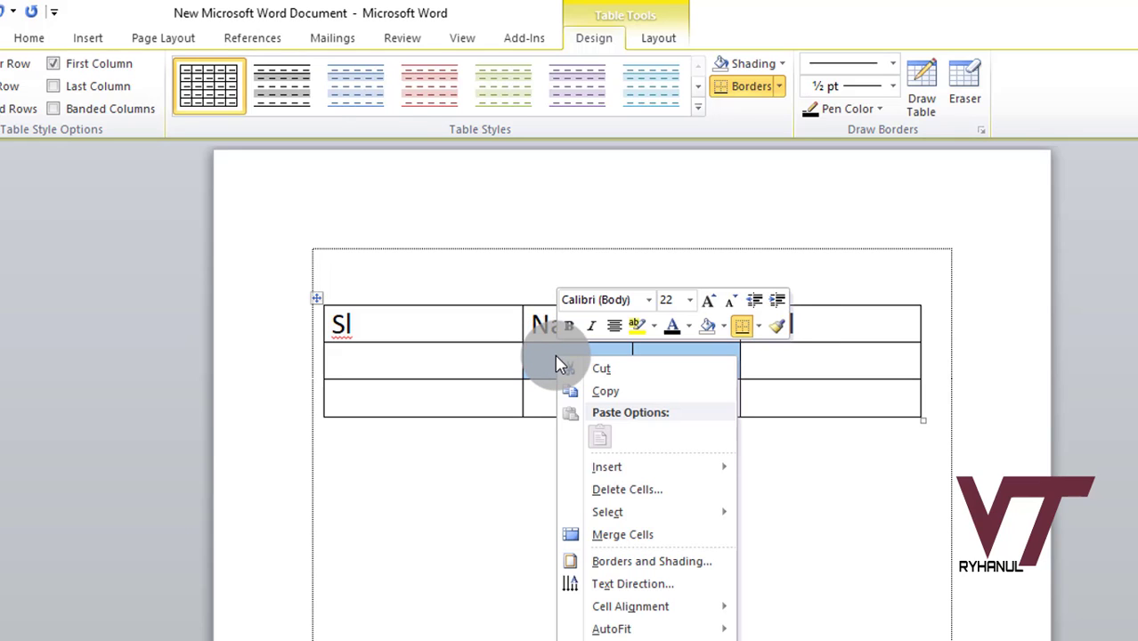
pyautogui.click(622, 535)
pyautogui.click(602, 371)
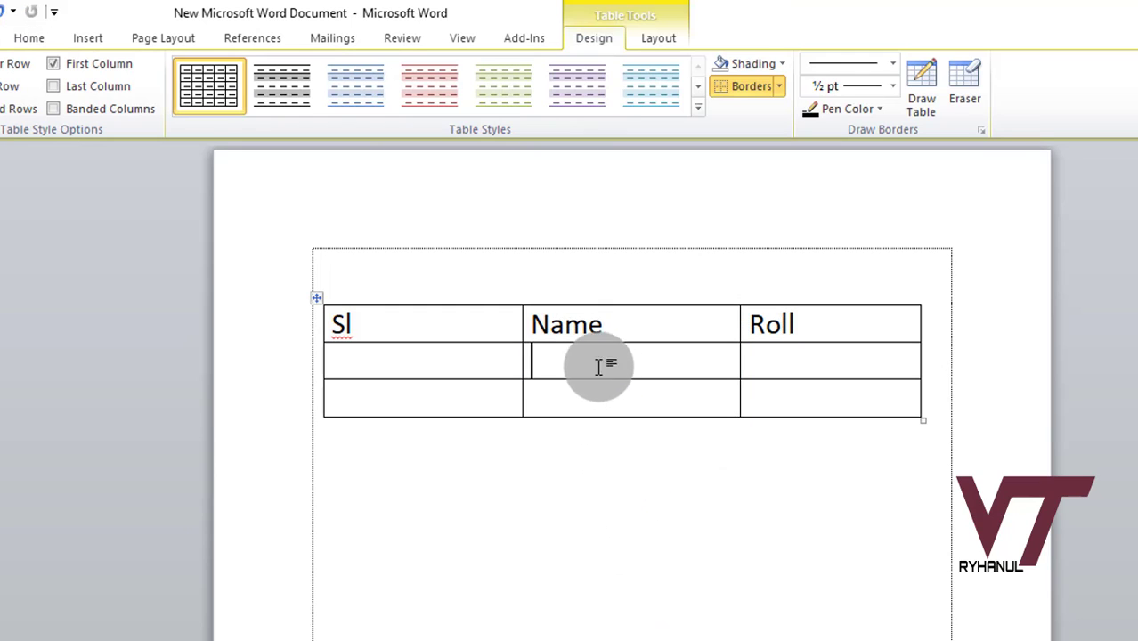
pyautogui.click(30, 39)
pyautogui.click(76, 42)
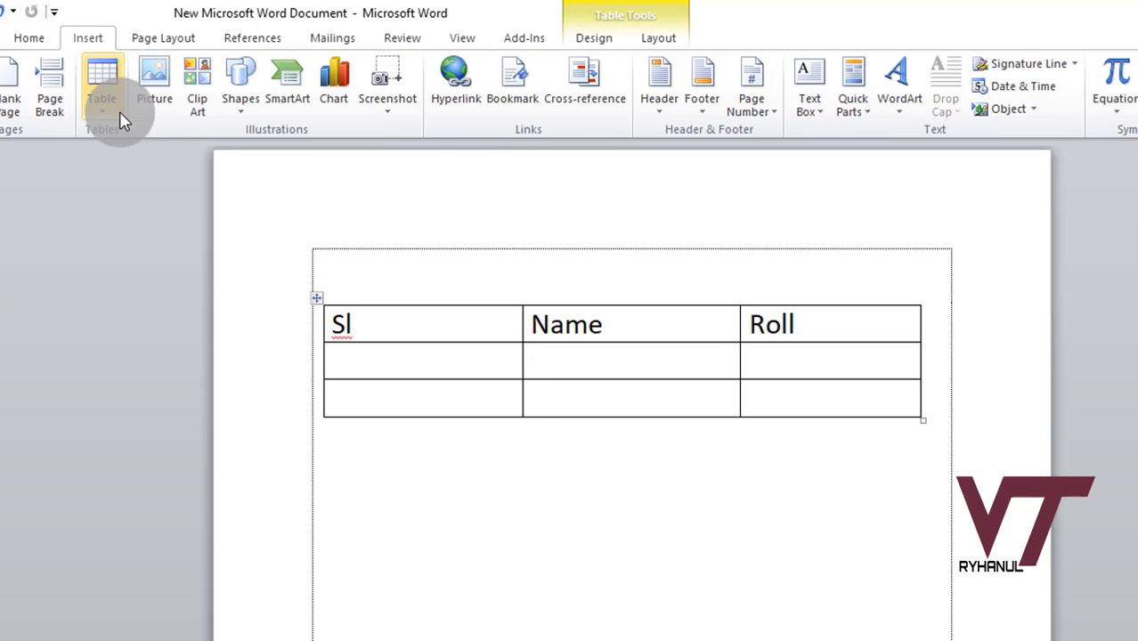
pyautogui.click(107, 118)
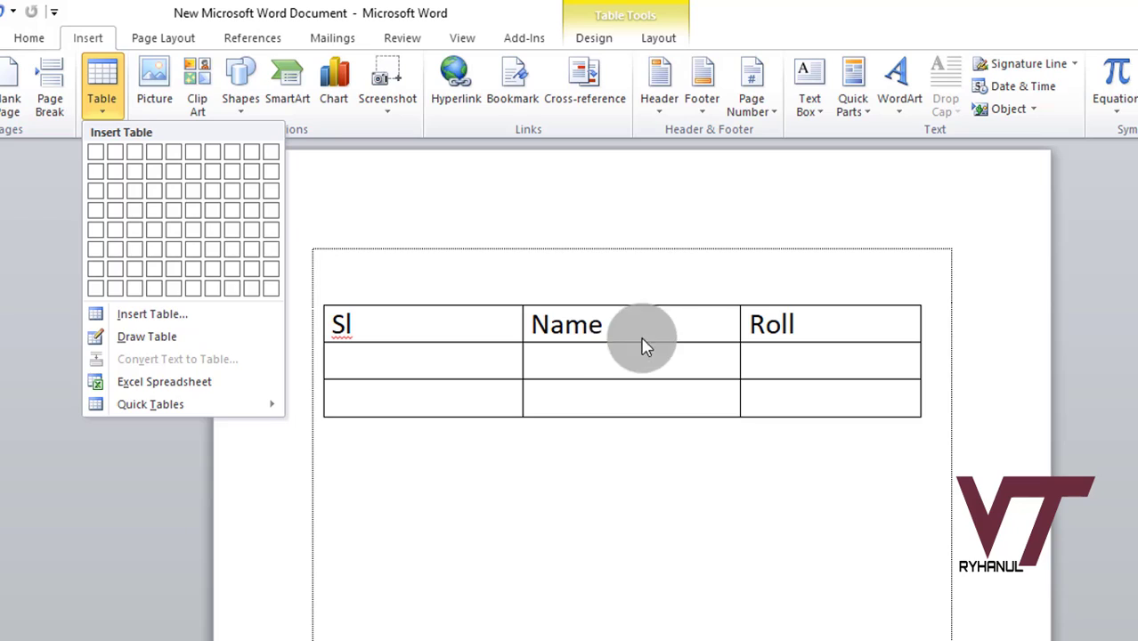
pyautogui.click(581, 352)
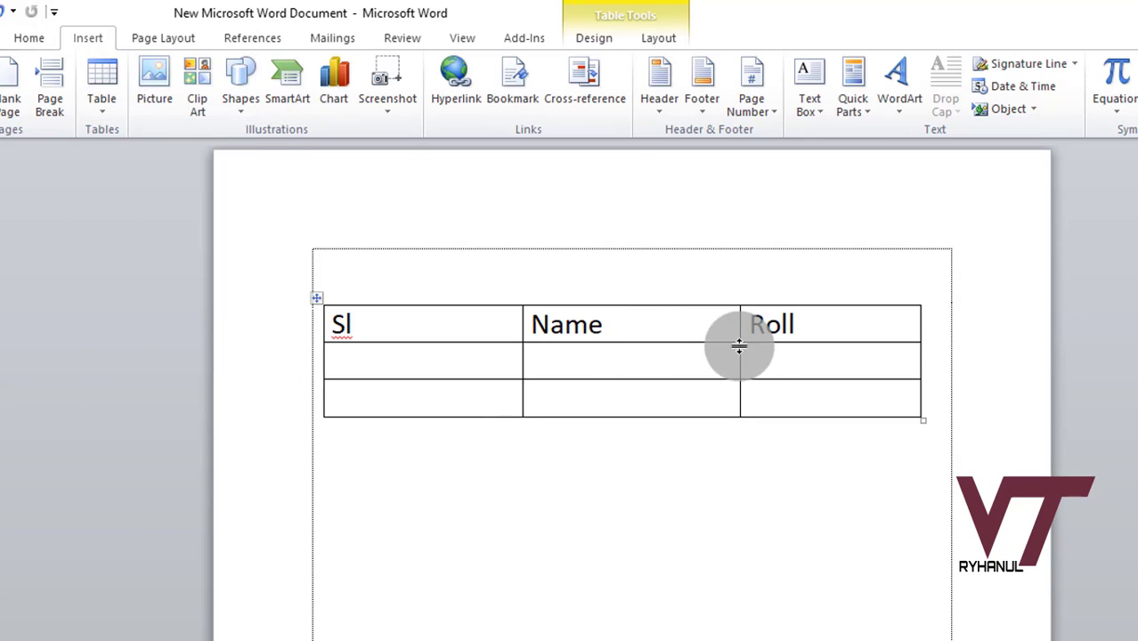
# Step: Delete the table's empty third row
pyautogui.click(267, 399)
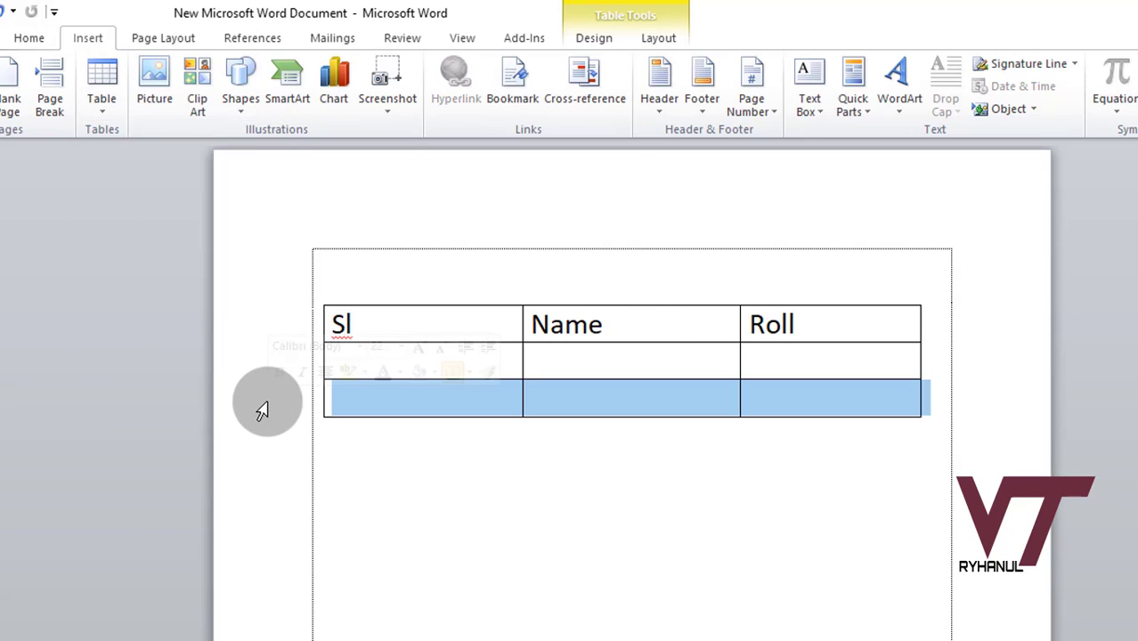
pyautogui.click(516, 499)
pyautogui.click(256, 400)
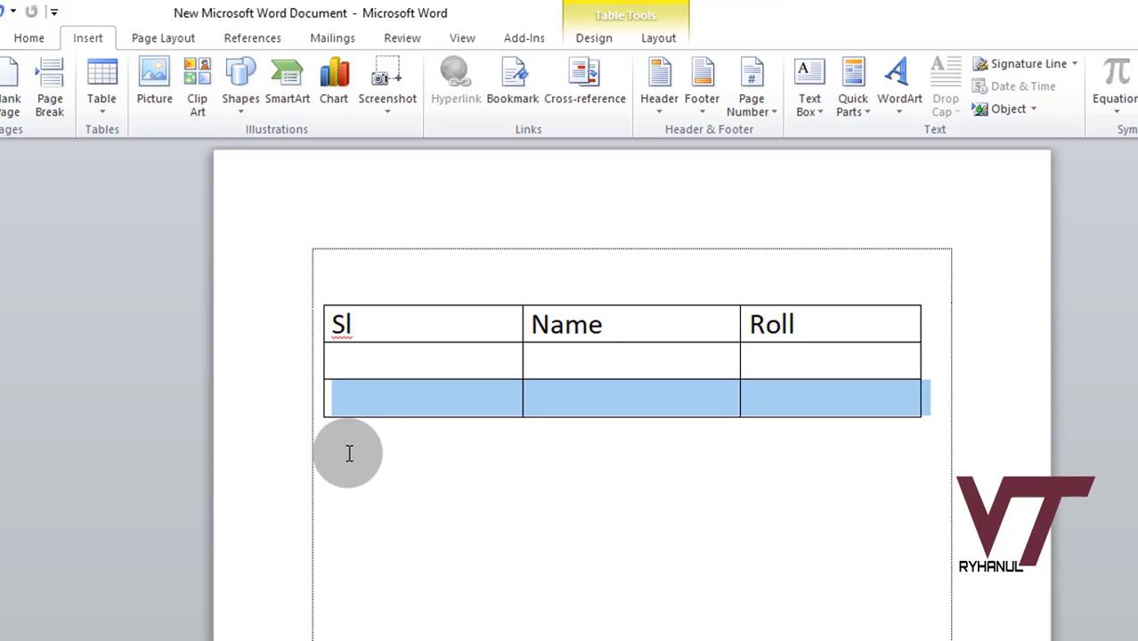
pyautogui.rightClick(398, 408)
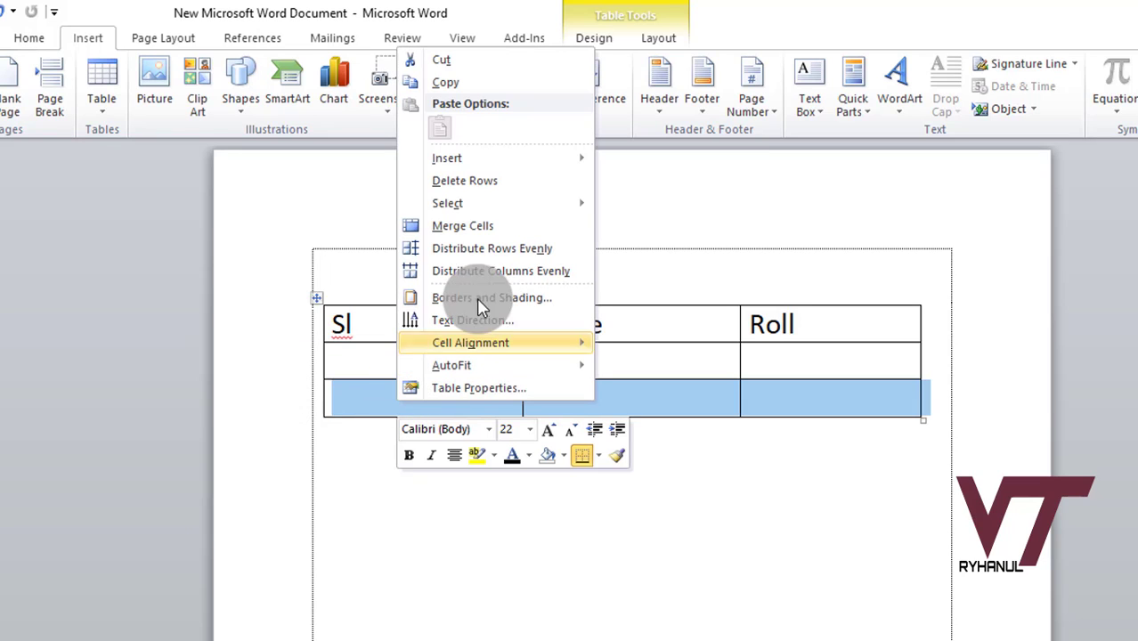
pyautogui.click(489, 190)
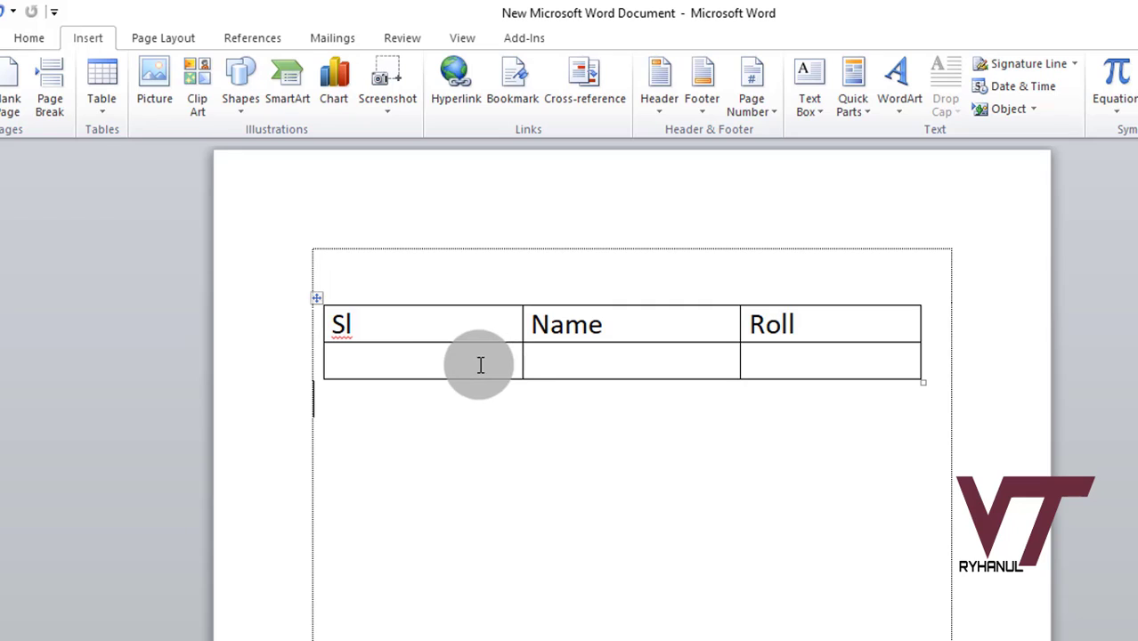
pyautogui.click(861, 357)
pyautogui.rightClick(860, 357)
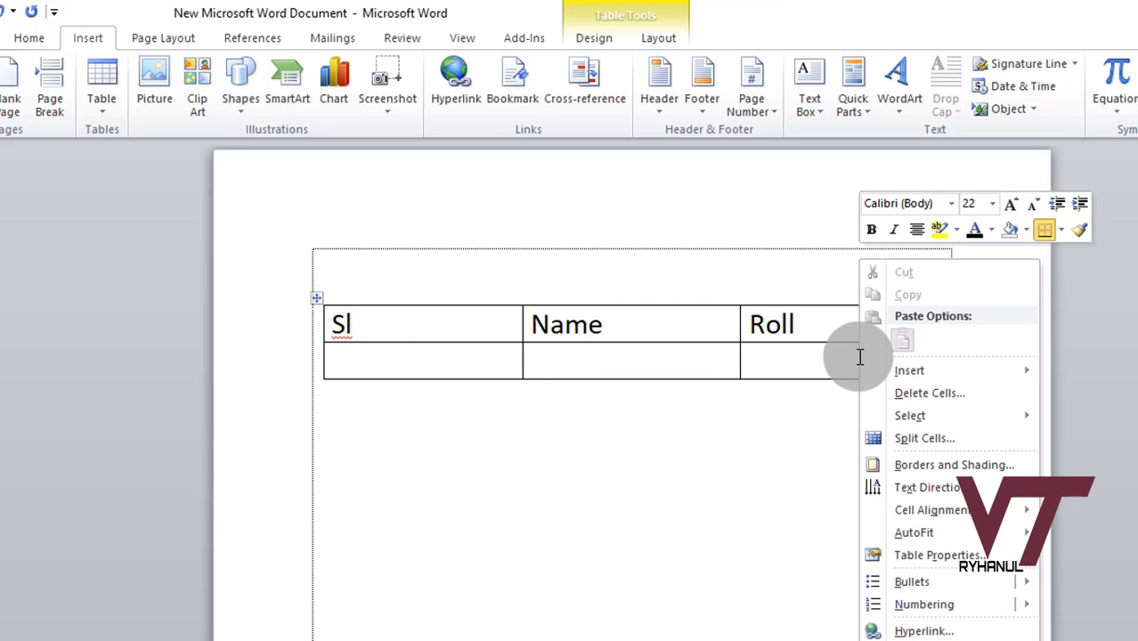
pyautogui.moveTo(912, 379)
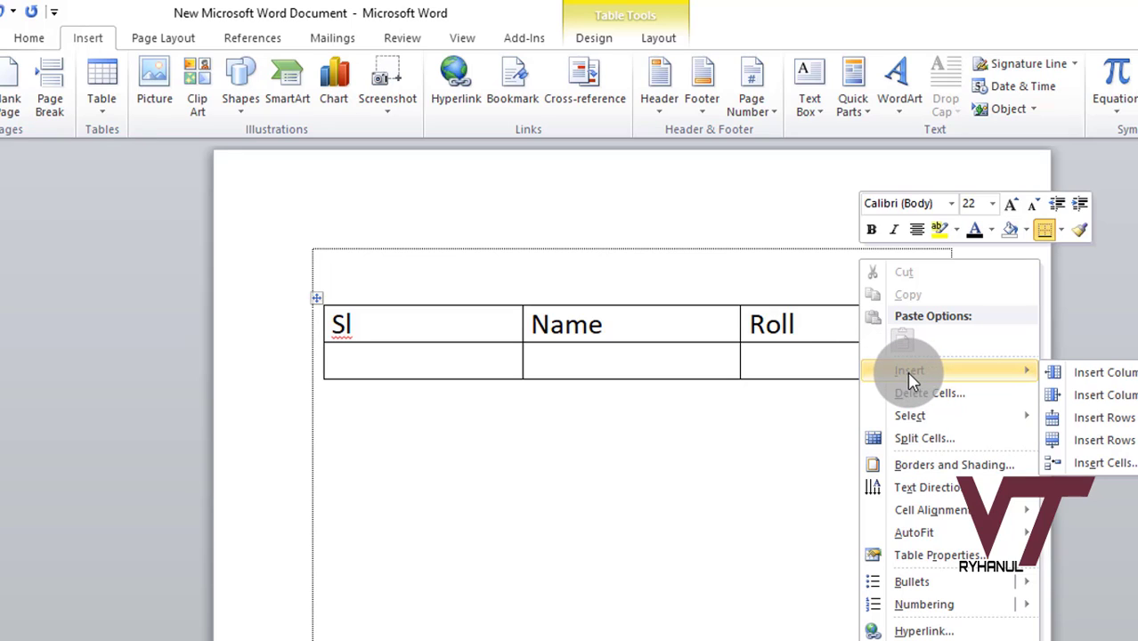
pyautogui.click(644, 338)
pyautogui.moveTo(788, 326); pyautogui.dragTo(798, 371)
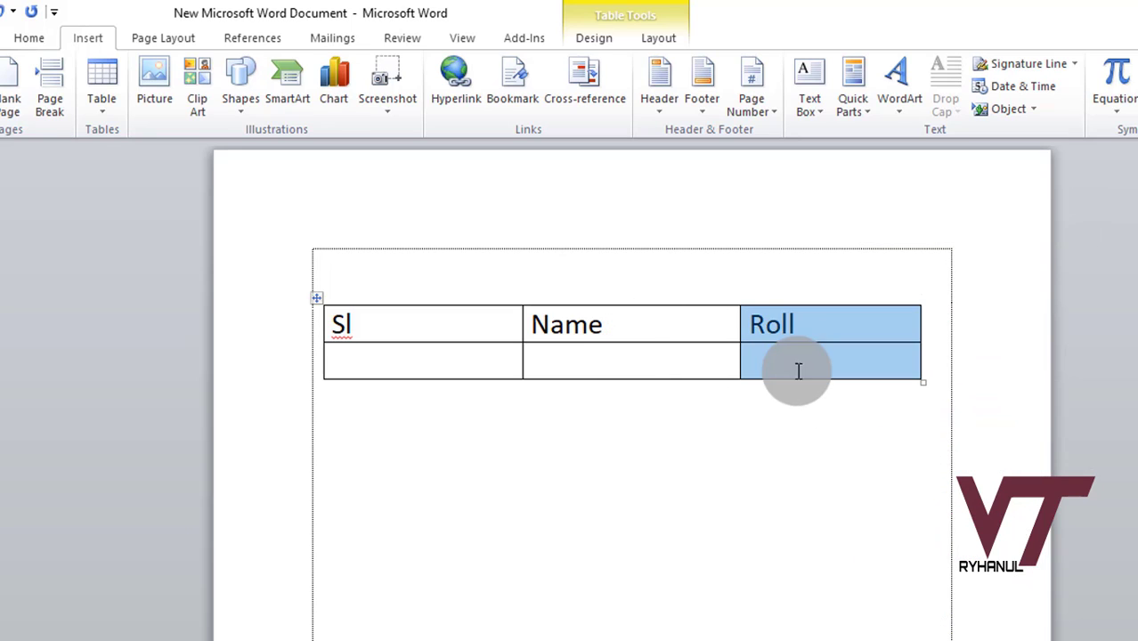
pyautogui.moveTo(654, 321); pyautogui.dragTo(647, 354)
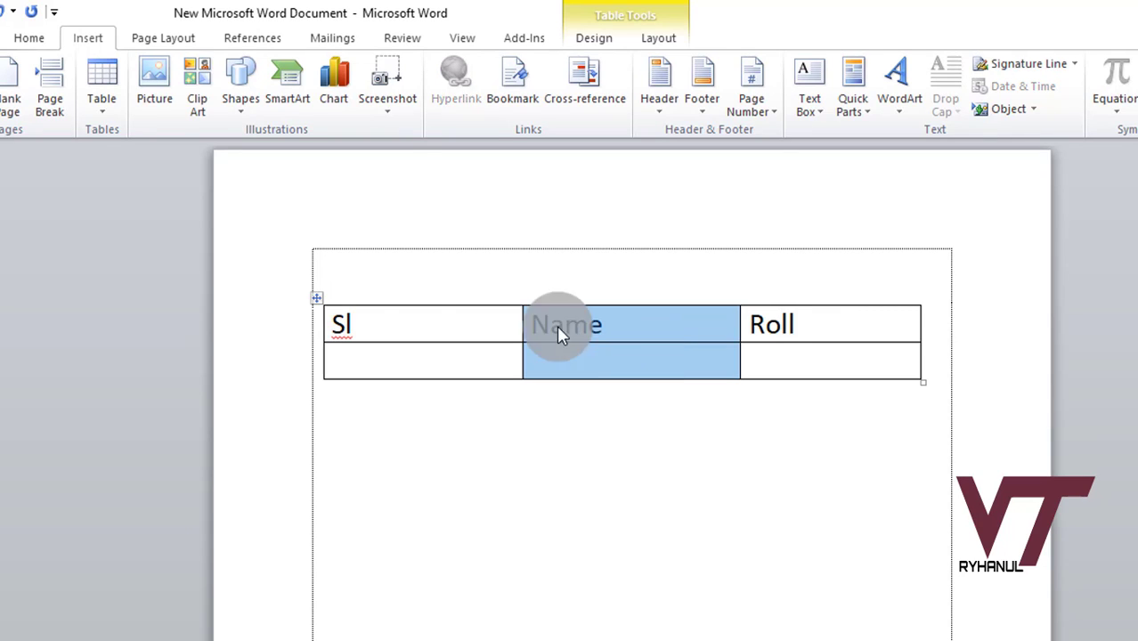
pyautogui.moveTo(427, 317); pyautogui.dragTo(414, 359)
pyautogui.click(840, 322)
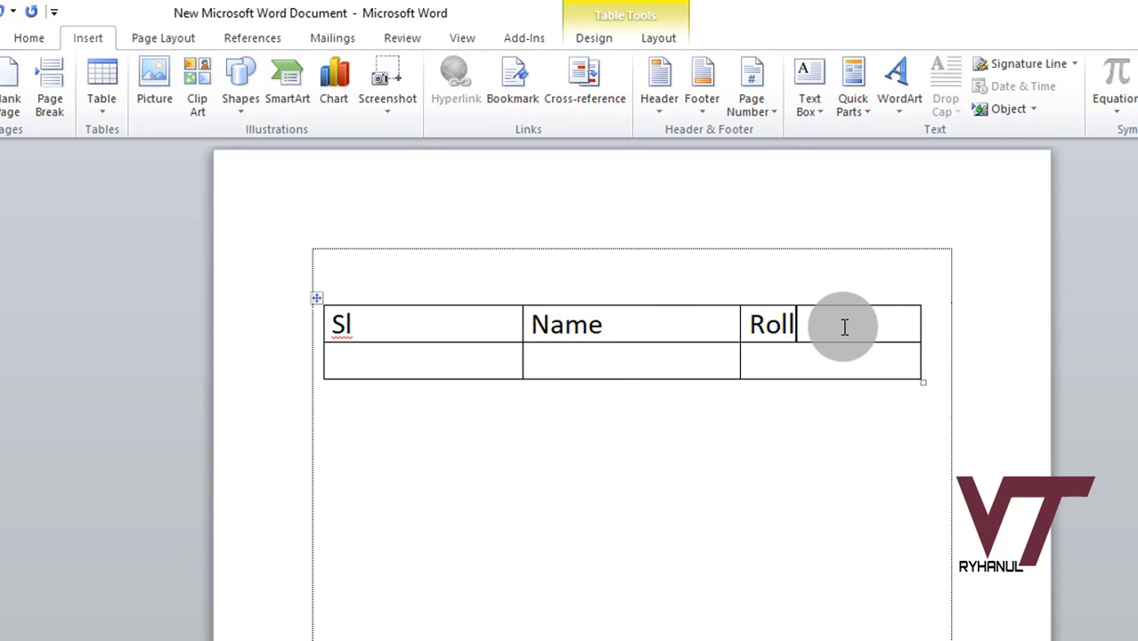
# Step: Insert an empty column into the table between the Name and Roll columns
pyautogui.rightClick(881, 366)
pyautogui.moveTo(963, 367)
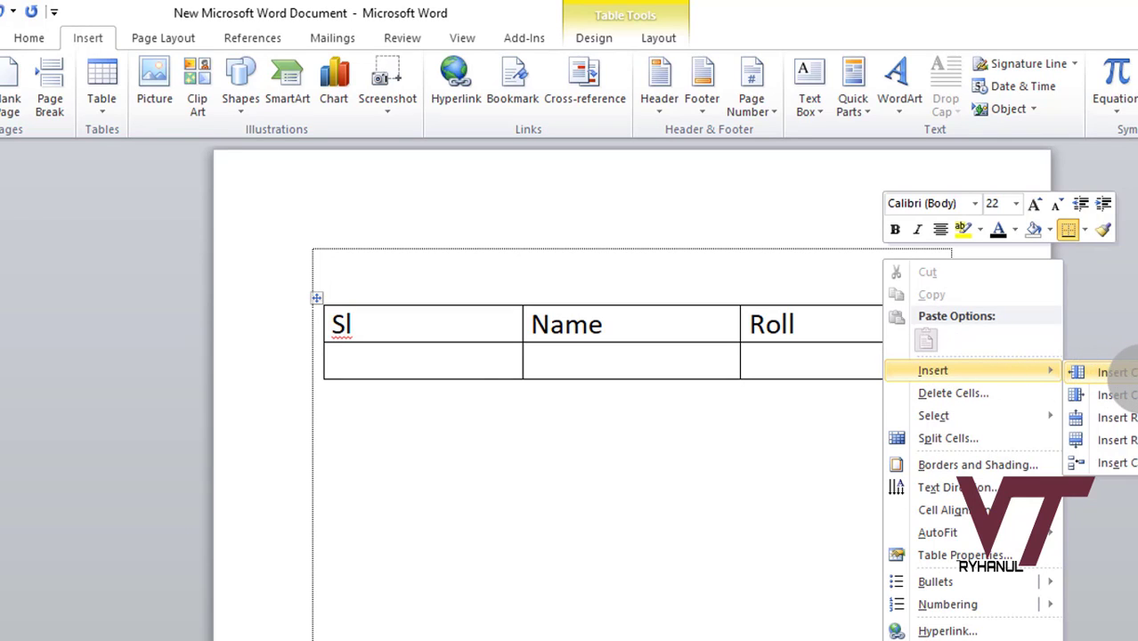
pyautogui.click(1113, 372)
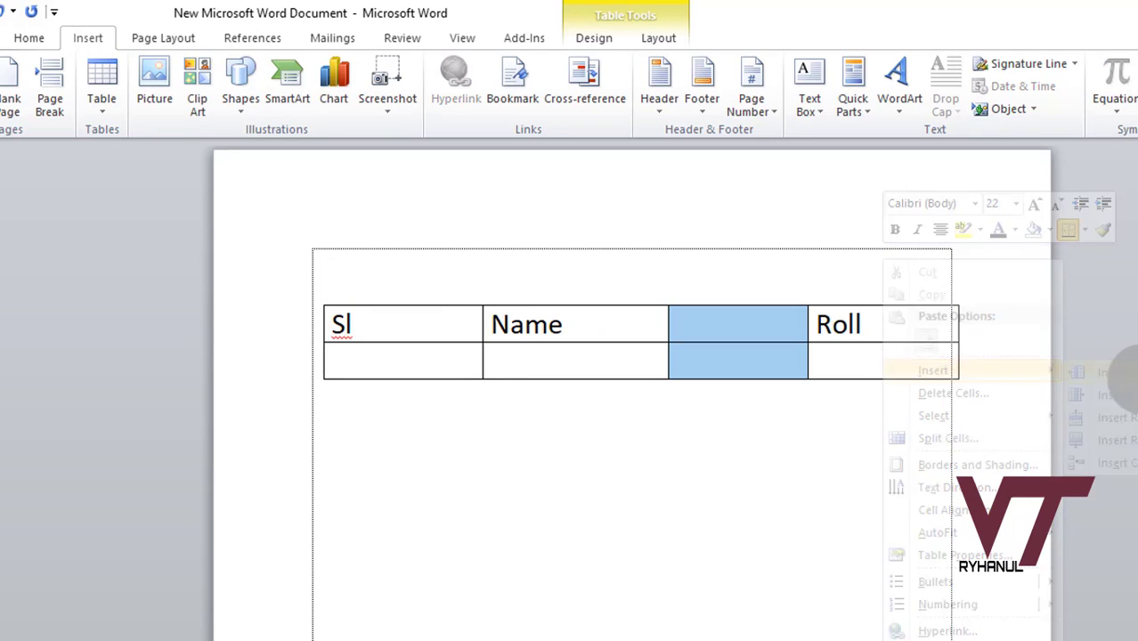
# Step: Delete the empty column between the Name and Roll columns
pyautogui.click(839, 324)
pyautogui.moveTo(838, 324); pyautogui.dragTo(790, 326)
pyautogui.click(709, 324)
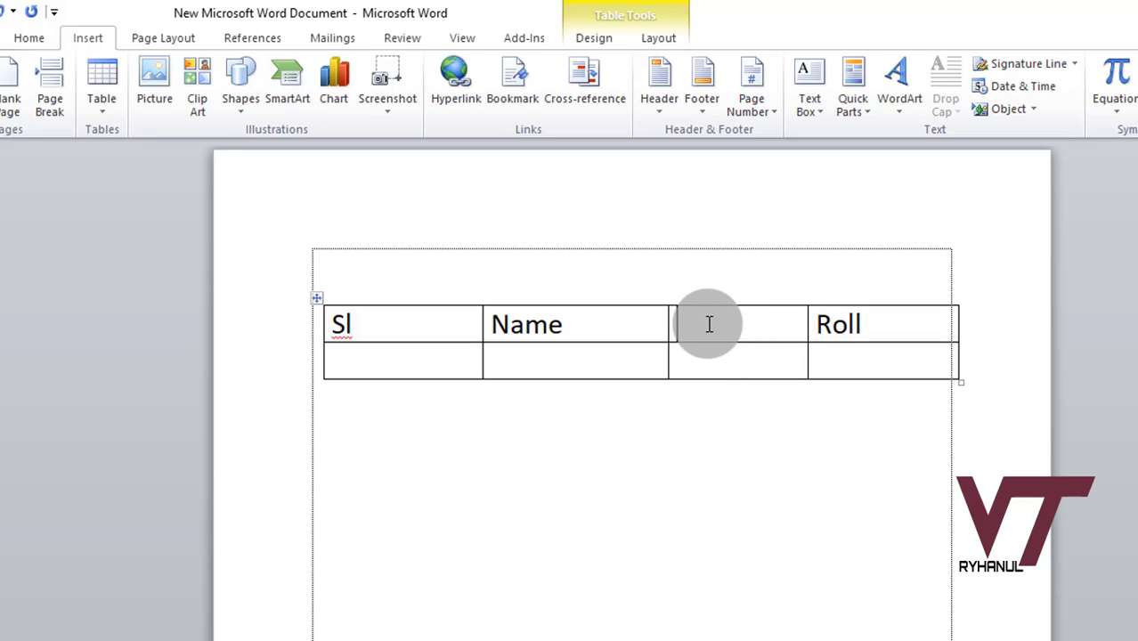
pyautogui.moveTo(716, 326); pyautogui.dragTo(714, 383)
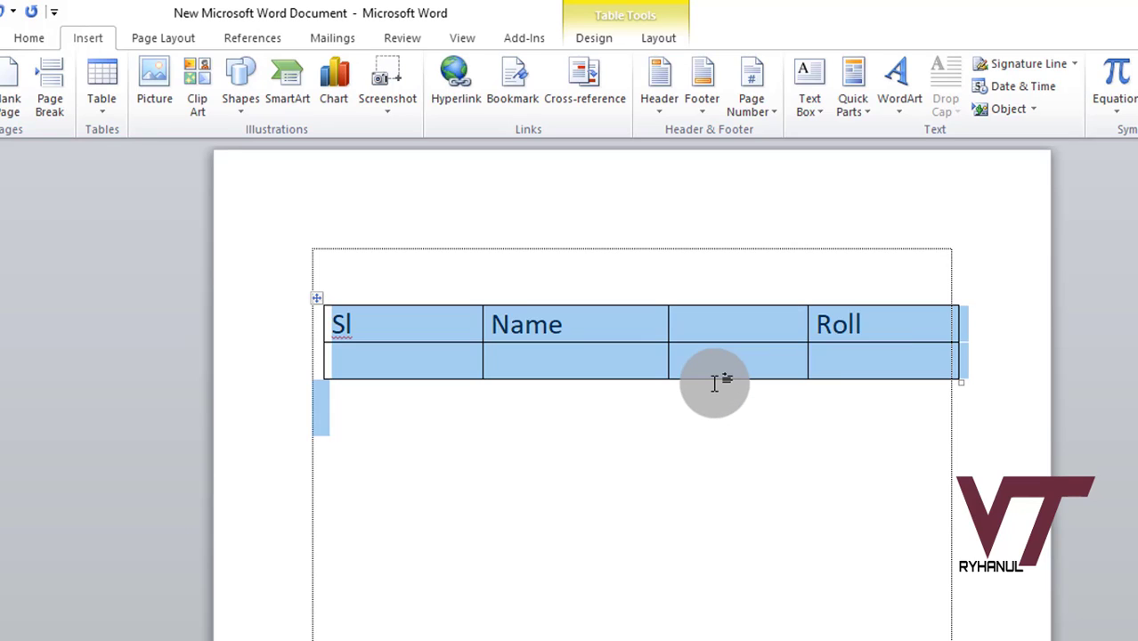
pyautogui.click(715, 367)
pyautogui.moveTo(716, 330); pyautogui.dragTo(722, 359)
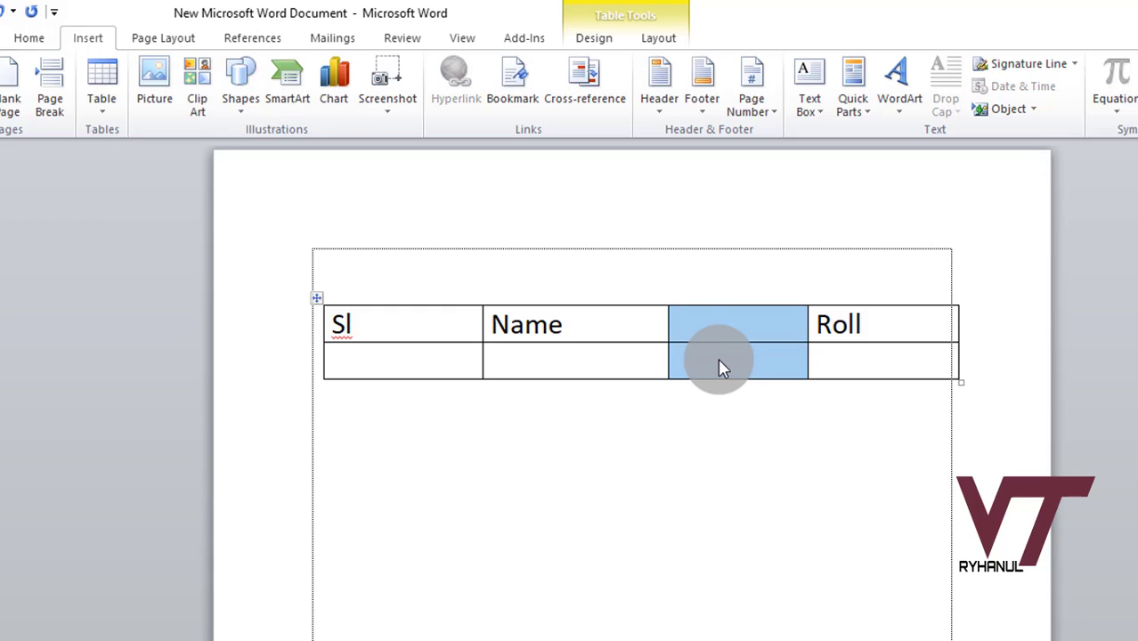
pyautogui.rightClick(722, 365)
pyautogui.click(784, 493)
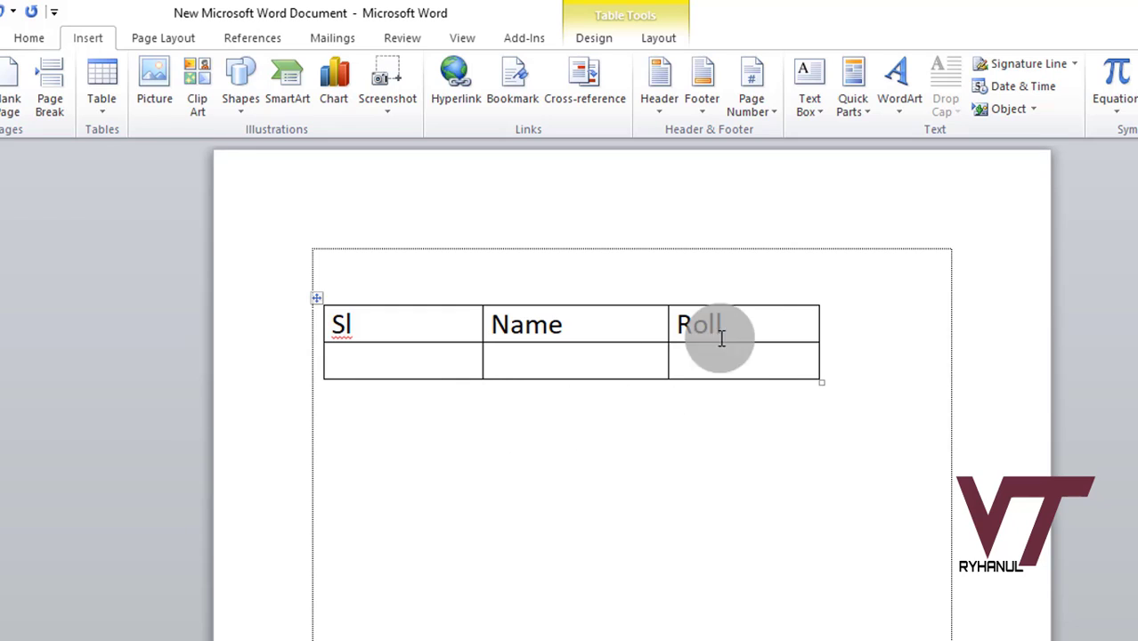
# Step: Insert an empty row below the table's second row
pyautogui.click(802, 356)
pyautogui.rightClick(803, 360)
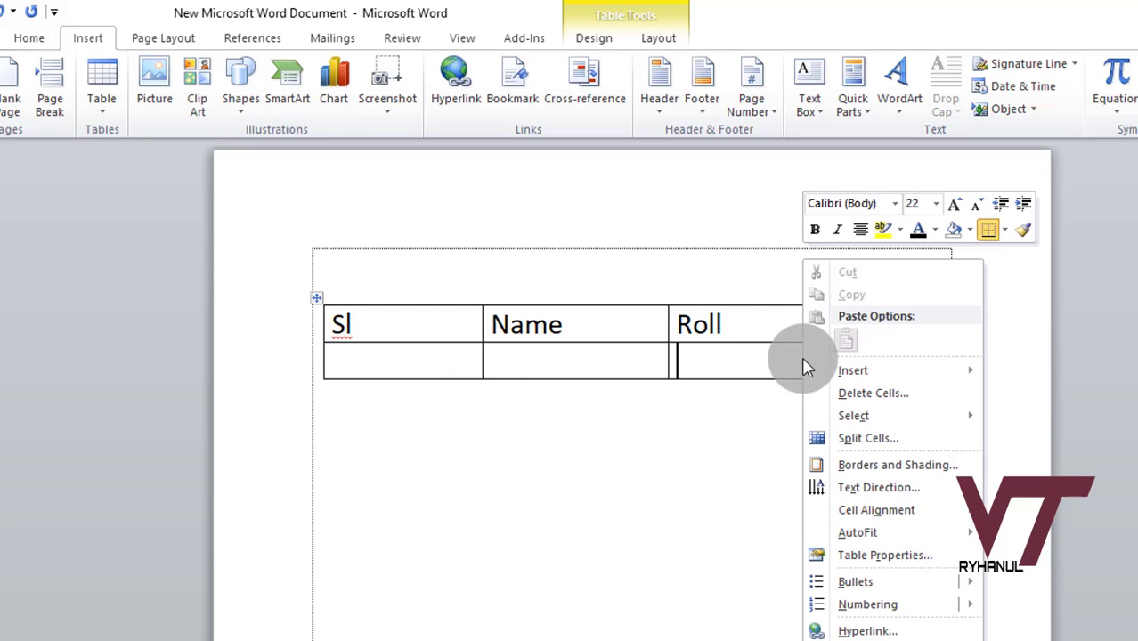
pyautogui.click(726, 358)
pyautogui.rightClick(727, 358)
pyautogui.moveTo(795, 382)
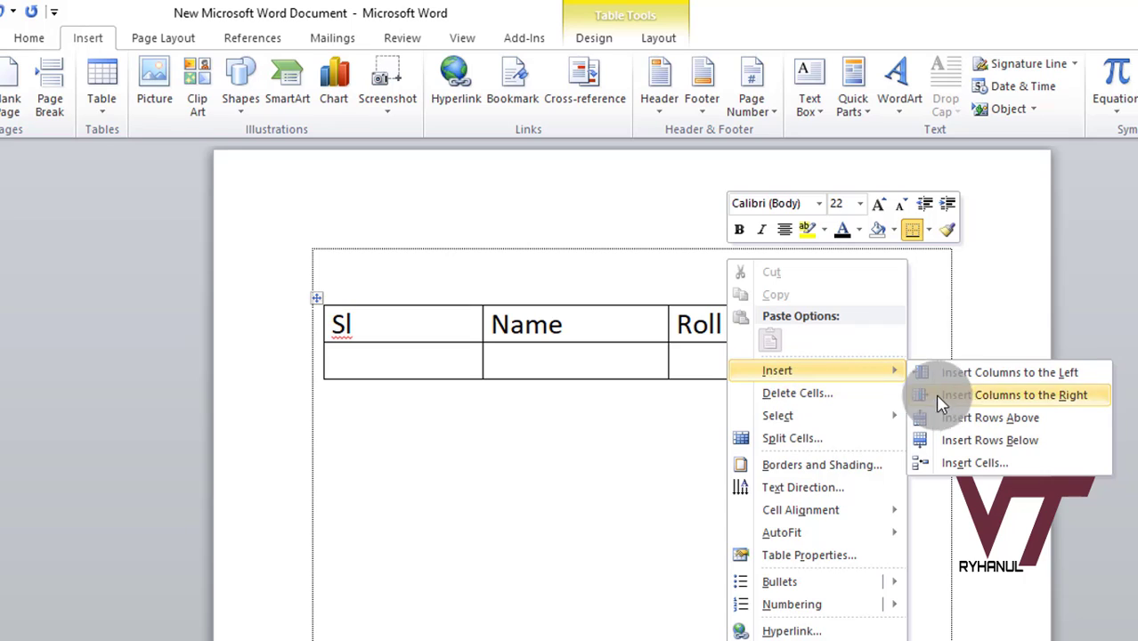
pyautogui.click(1005, 441)
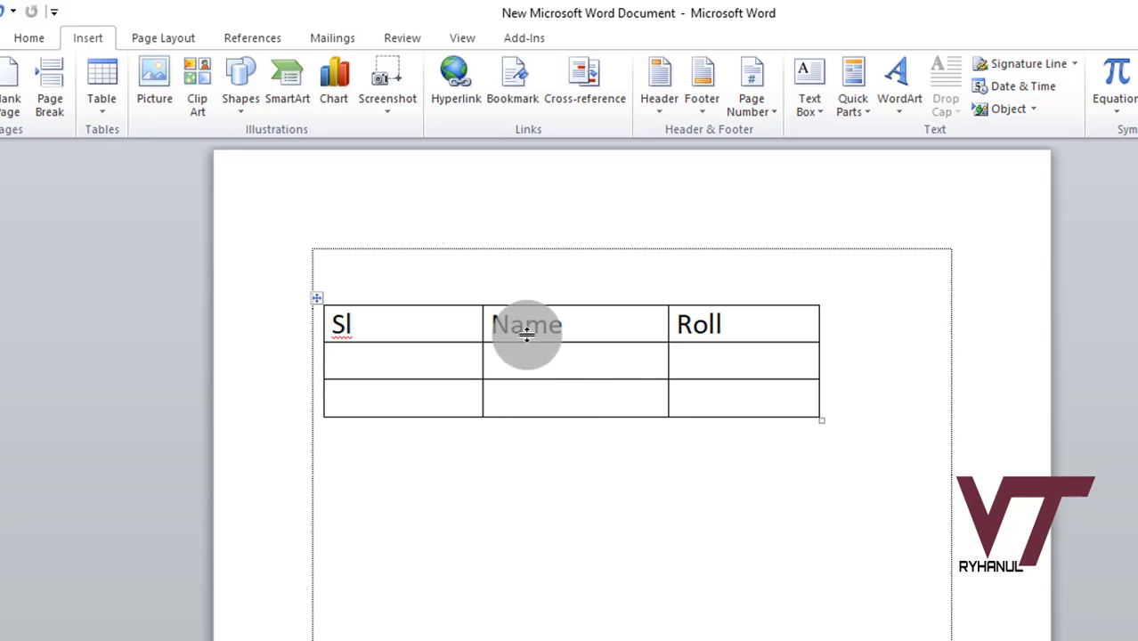
pyautogui.click(386, 404)
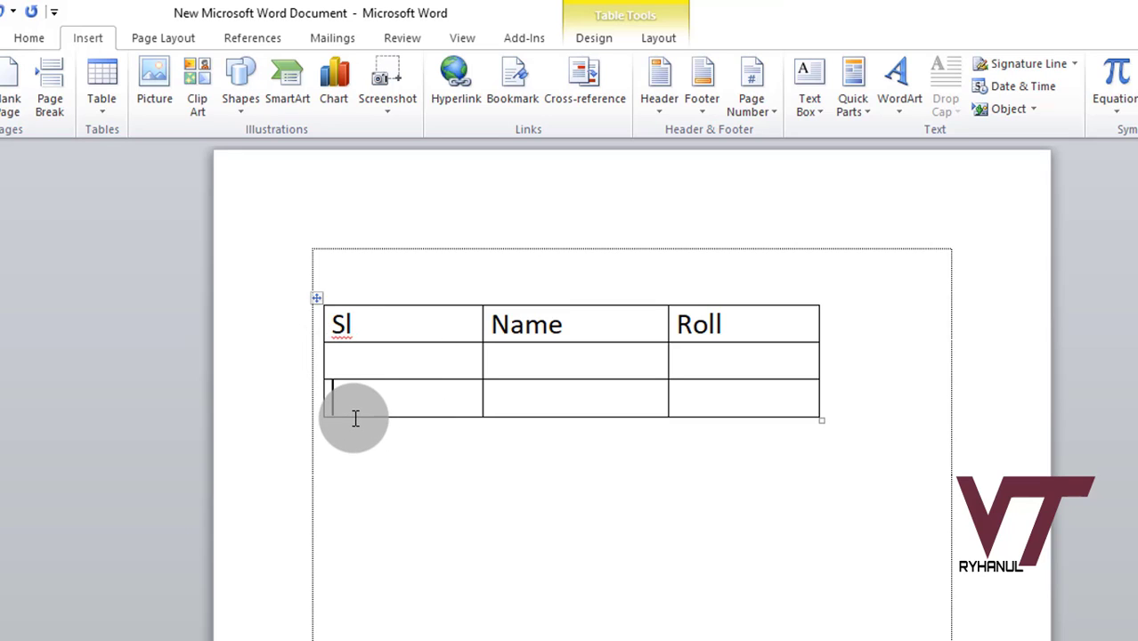
pyautogui.moveTo(359, 412)
pyautogui.mouseDown()
pyautogui.moveTo(369, 389)
pyautogui.moveTo(360, 406)
pyautogui.mouseUp()
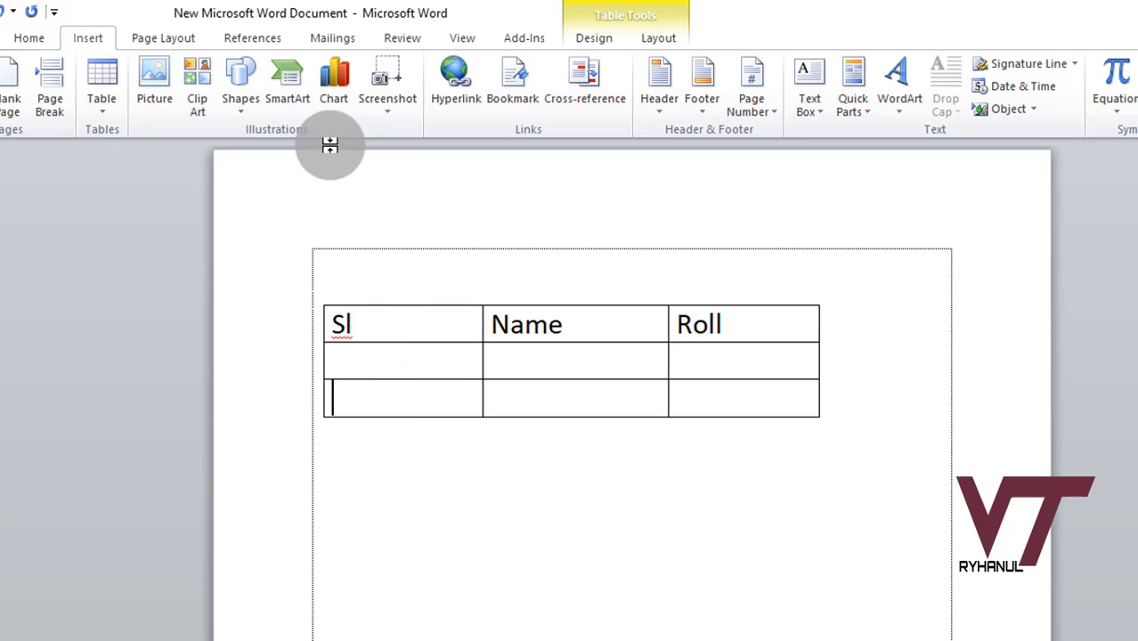
pyautogui.click(363, 325)
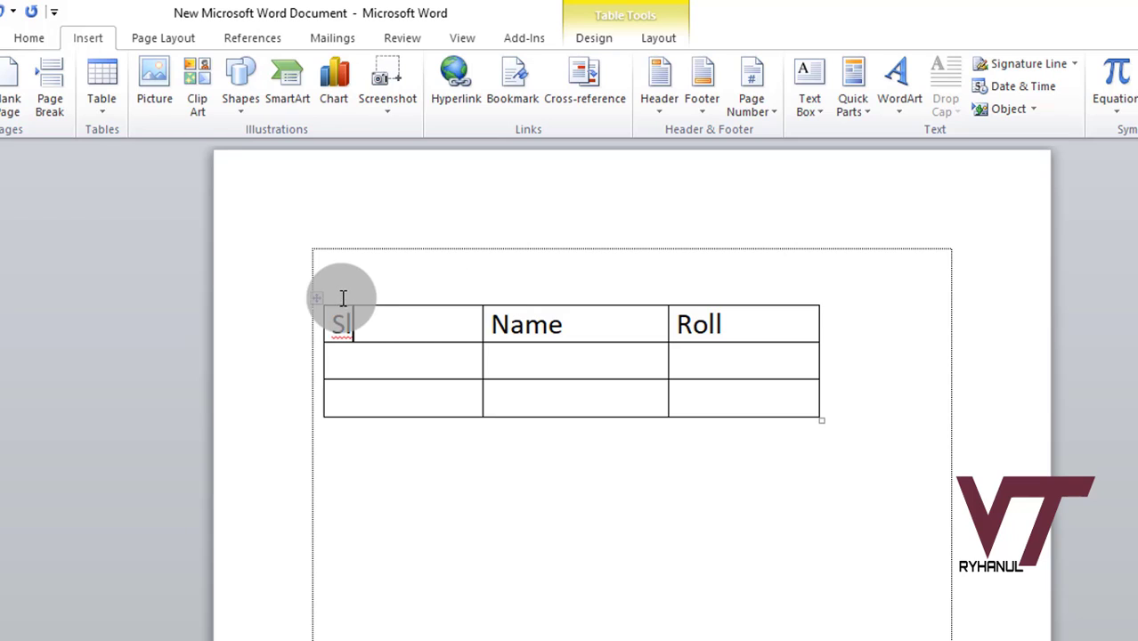
pyautogui.click(317, 361)
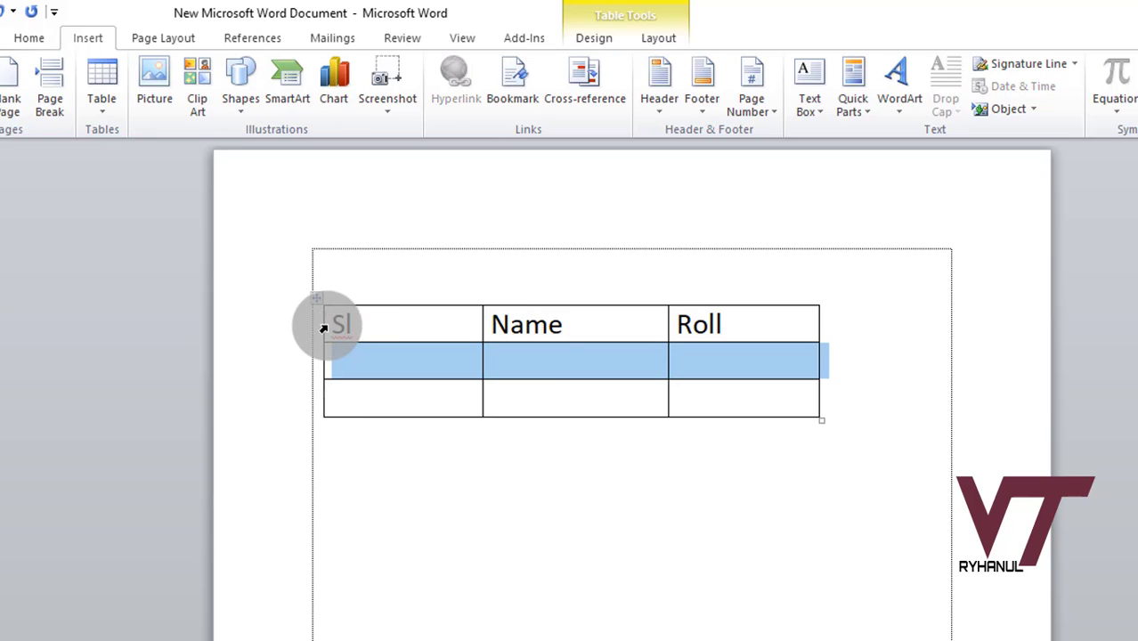
pyautogui.click(383, 362)
# Step: Move the whole table slightly to the right, away from the page's left text margin
pyautogui.click(318, 300)
pyautogui.moveTo(318, 300); pyautogui.dragTo(384, 295)
pyautogui.click(547, 460)
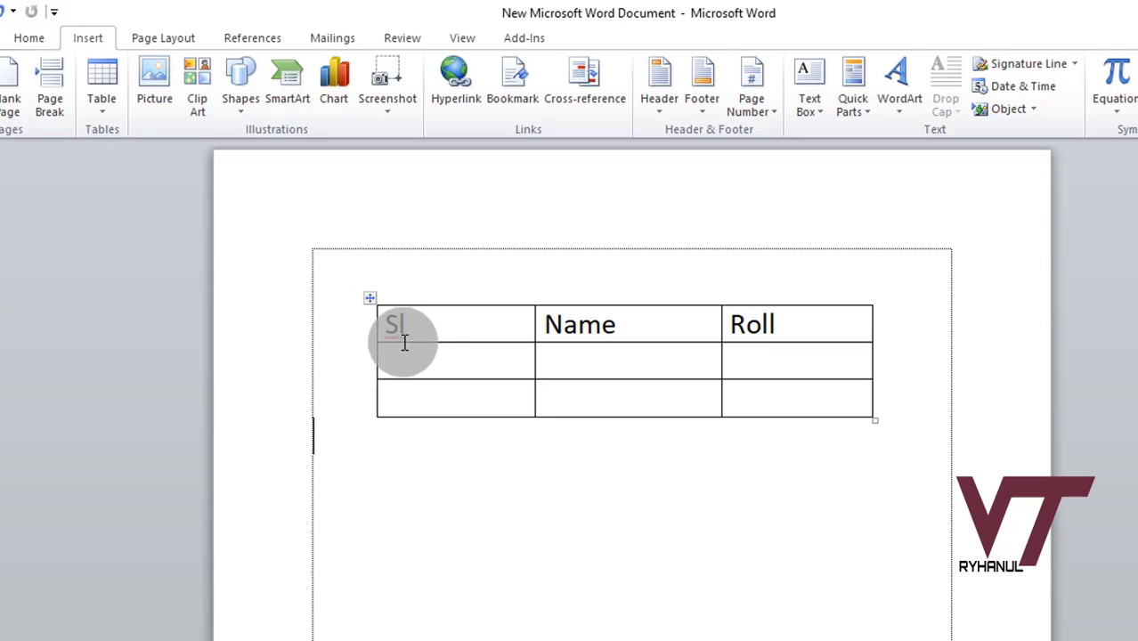
# Step: Centre the whole table horizontally between the page margins
pyautogui.click(365, 300)
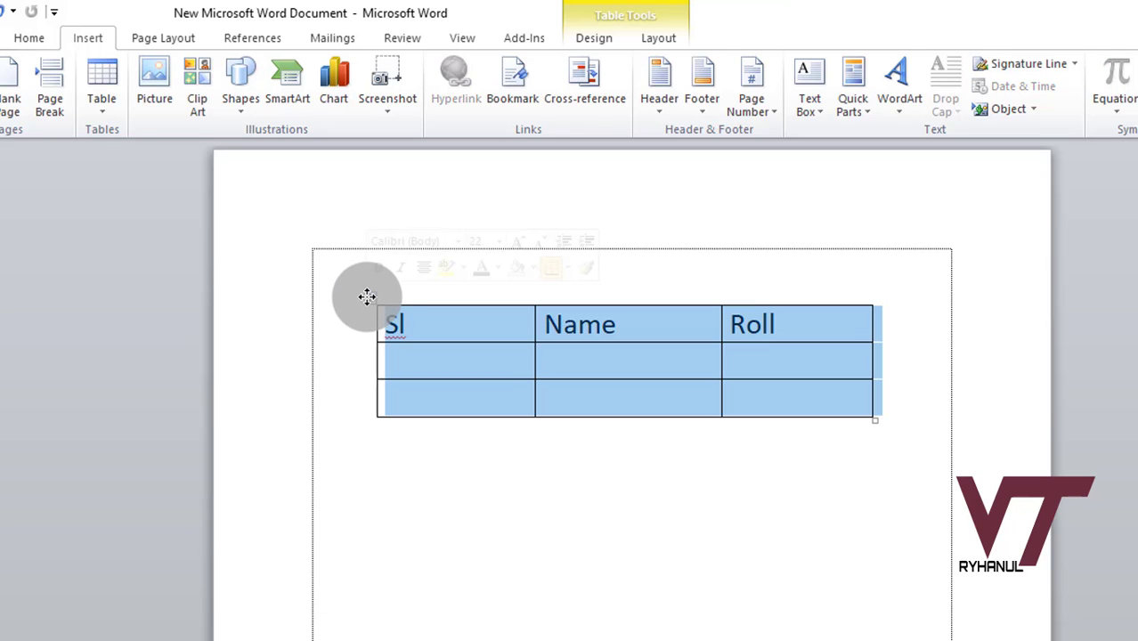
pyautogui.click(32, 38)
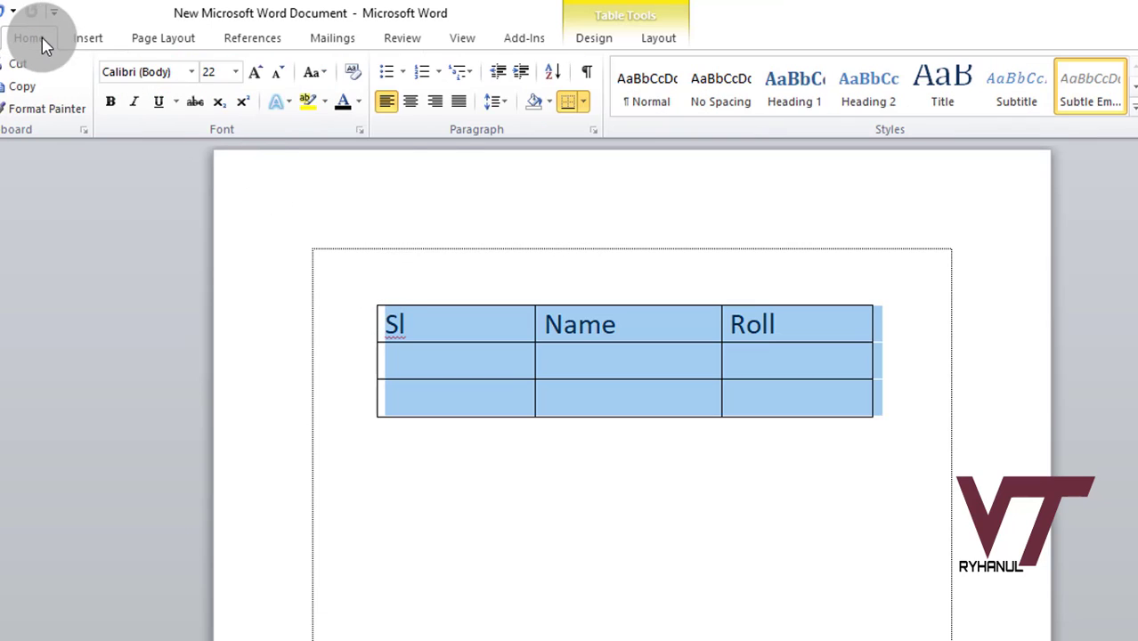
pyautogui.click(415, 105)
pyautogui.click(602, 617)
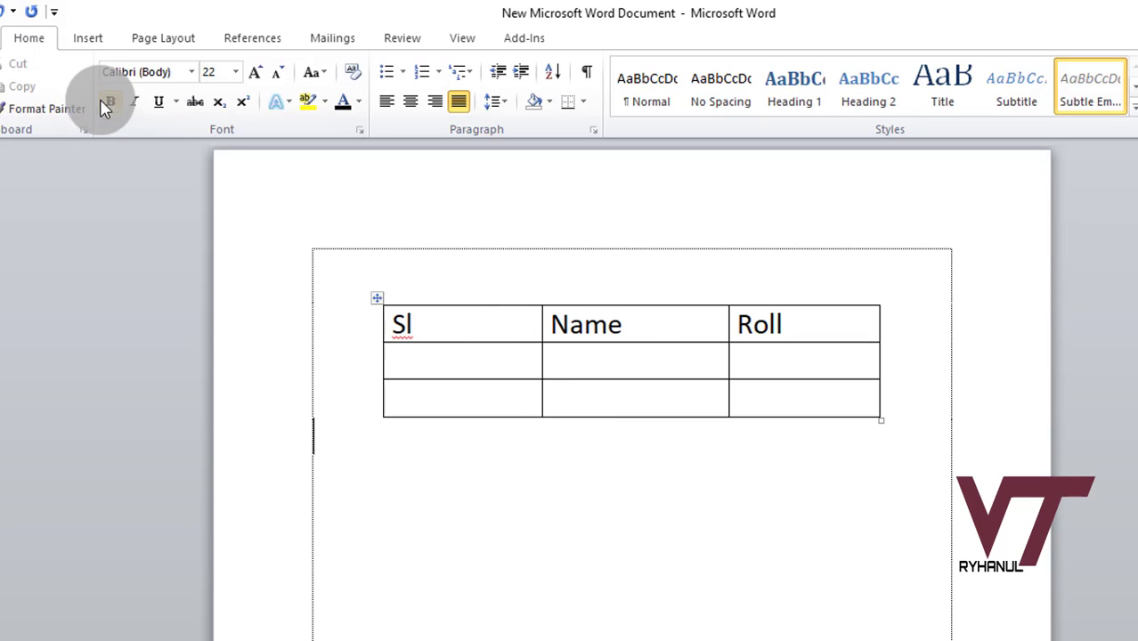
pyautogui.click(87, 40)
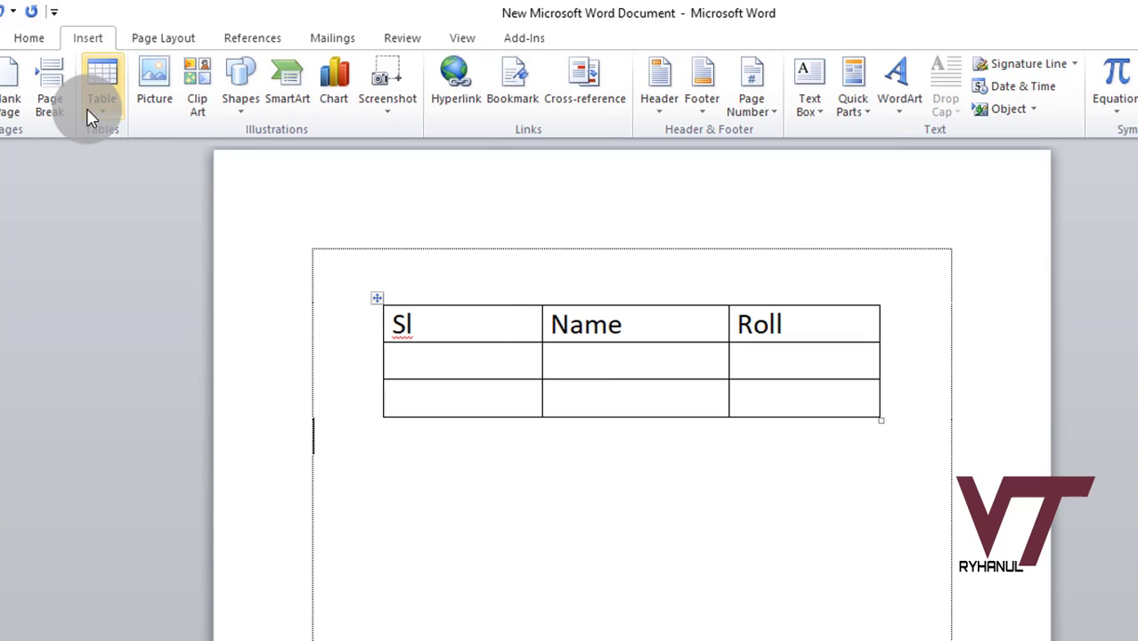
pyautogui.click(474, 319)
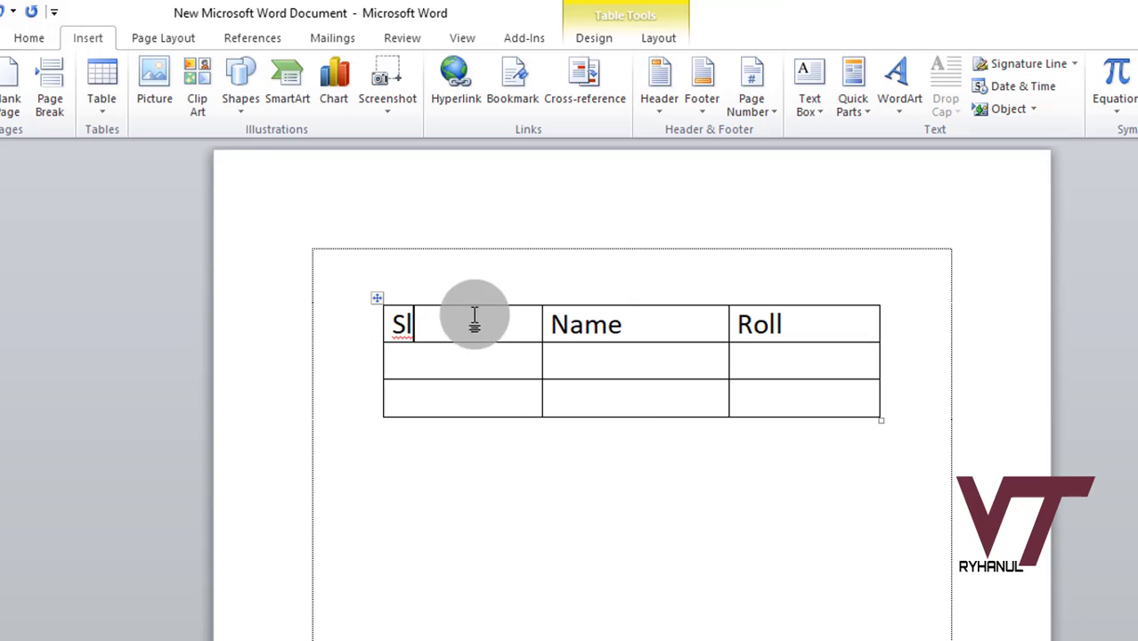
pyautogui.click(31, 40)
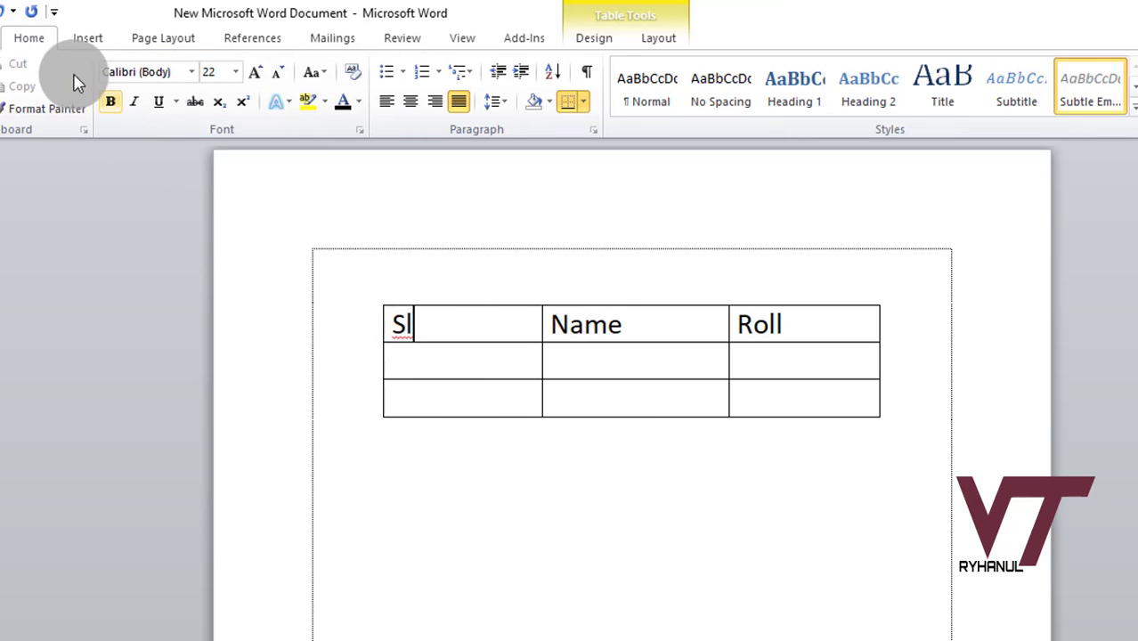
pyautogui.click(178, 55)
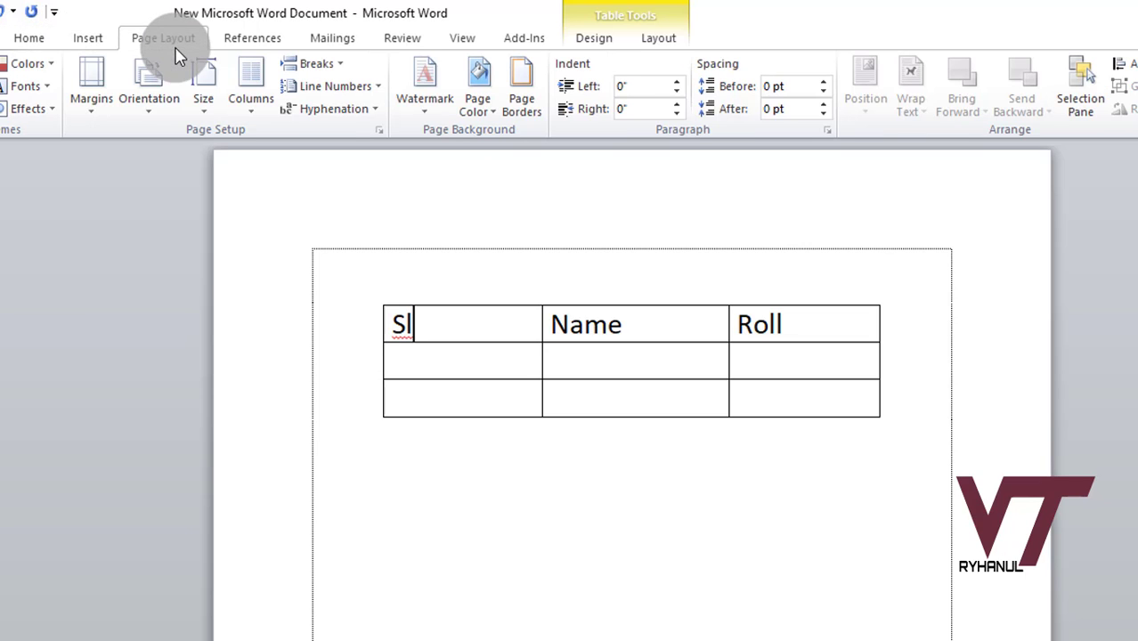
pyautogui.click(87, 40)
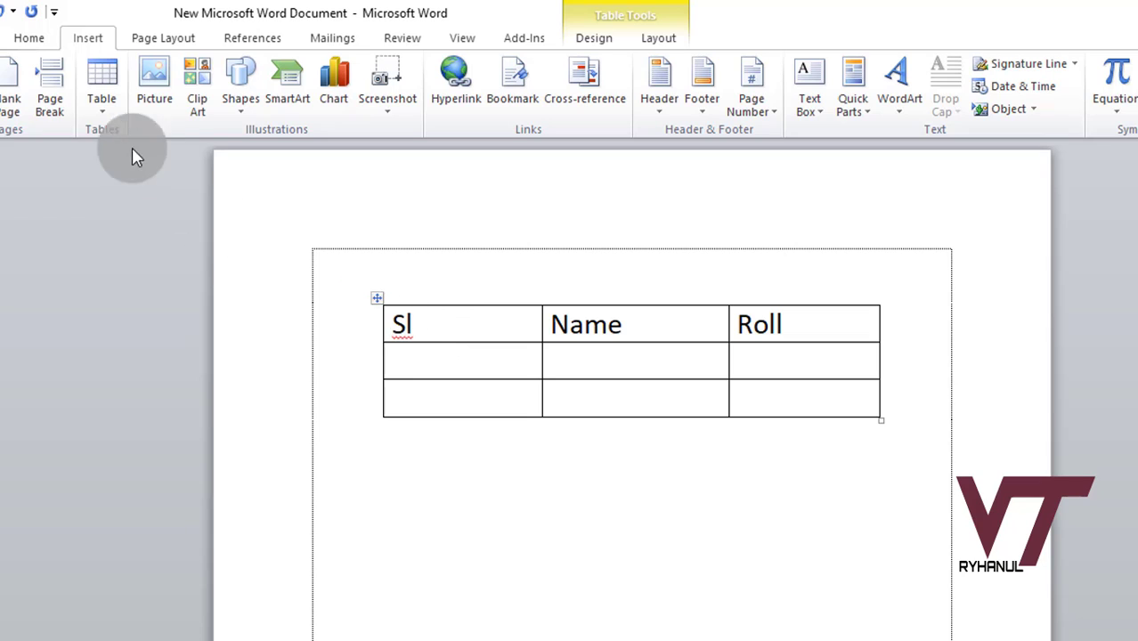
pyautogui.click(28, 40)
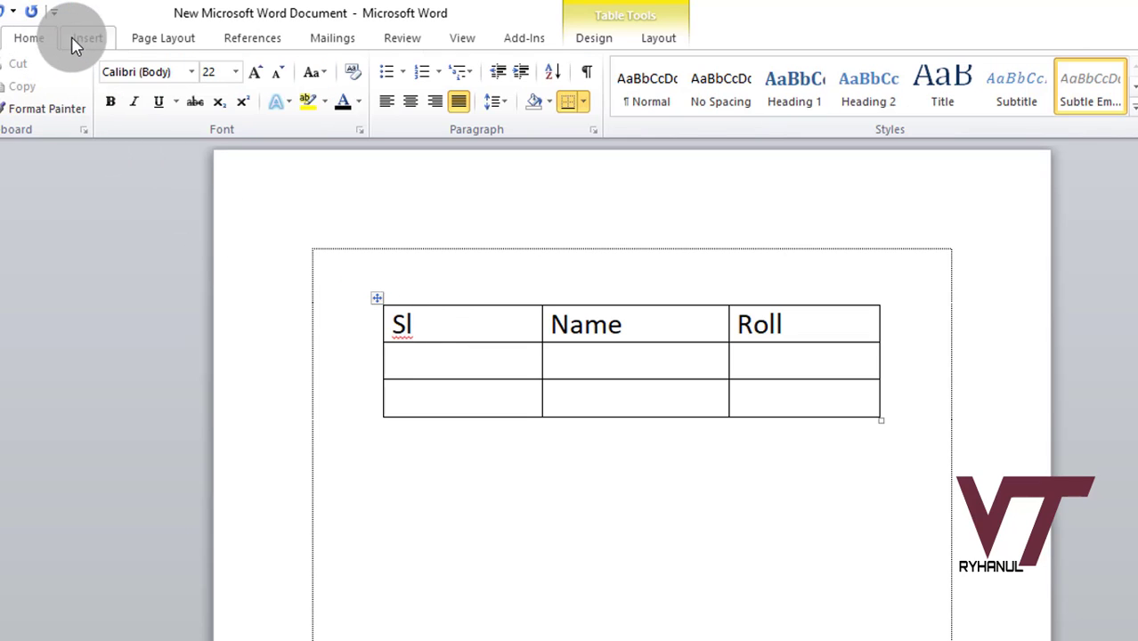
pyautogui.click(154, 39)
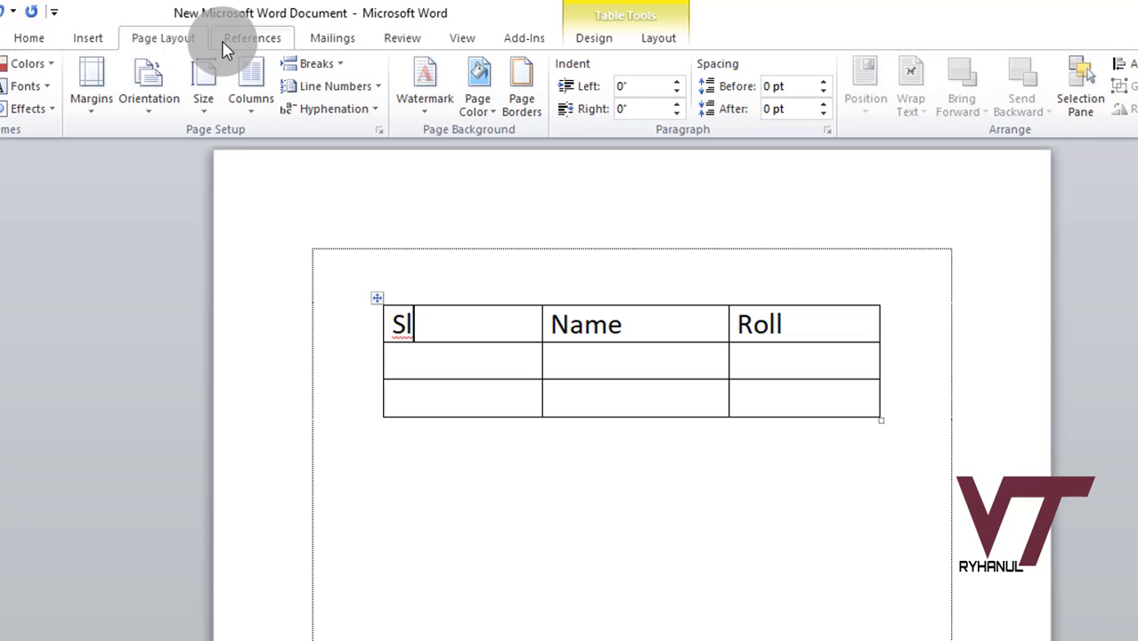
pyautogui.click(89, 39)
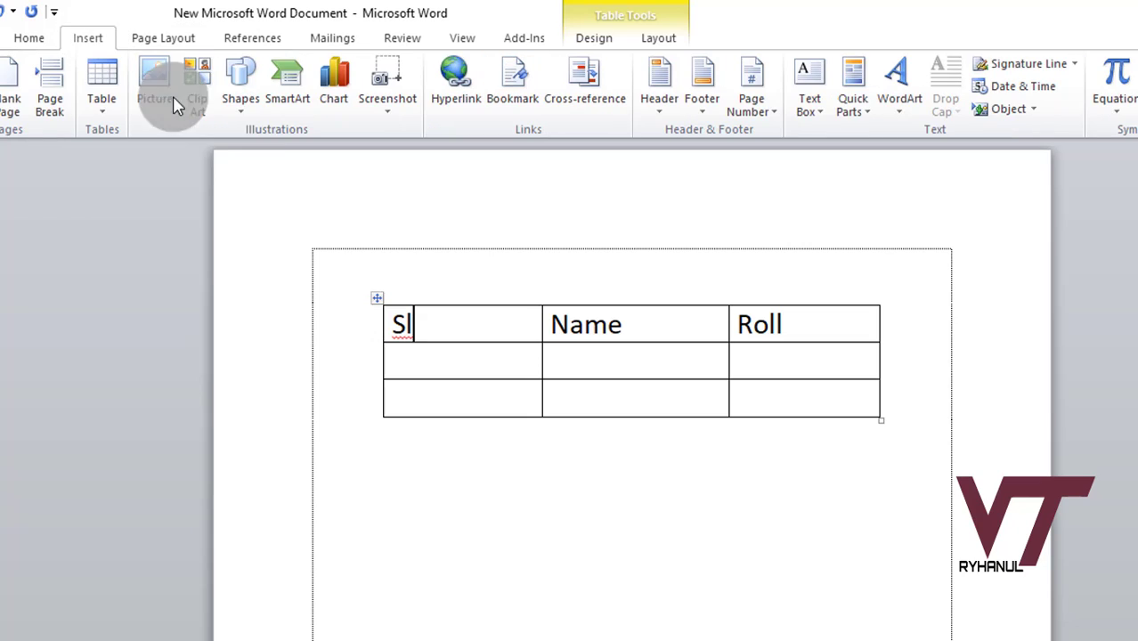
pyautogui.click(482, 397)
# Step: Centre the Sl, Name and Roll headings within their cells
pyautogui.moveTo(831, 322); pyautogui.dragTo(406, 323)
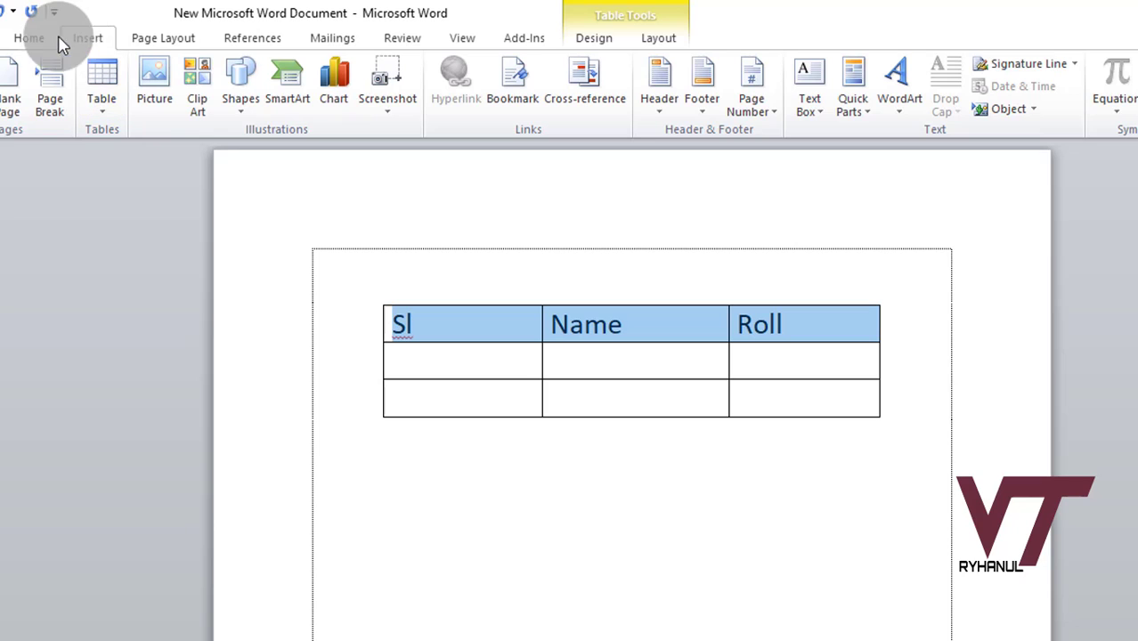
pyautogui.click(30, 38)
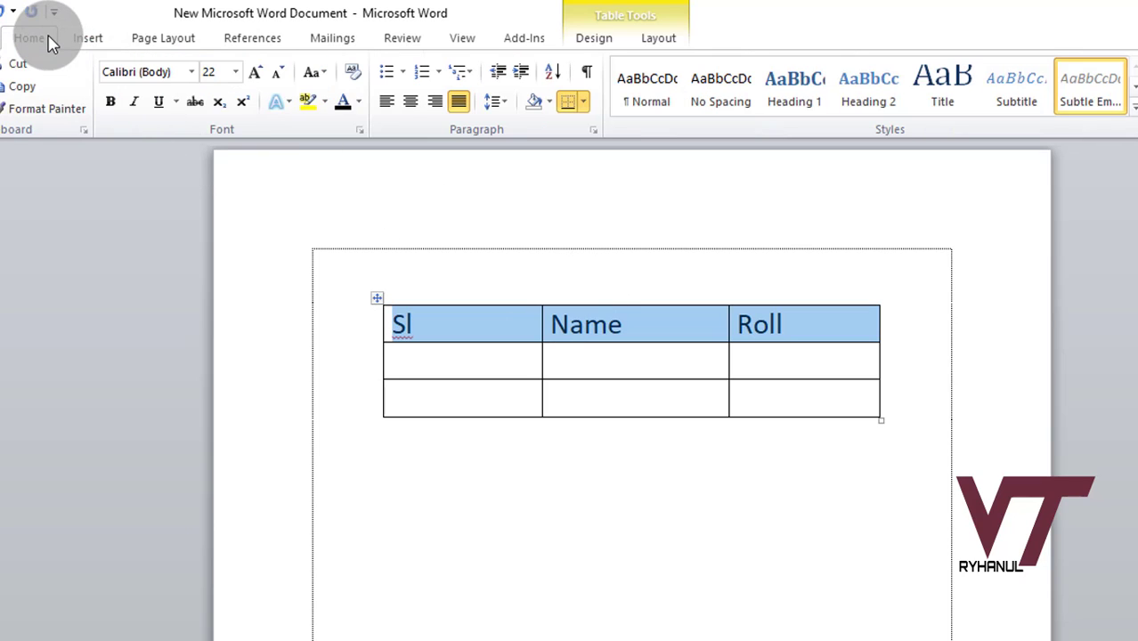
pyautogui.click(409, 101)
pyautogui.click(672, 398)
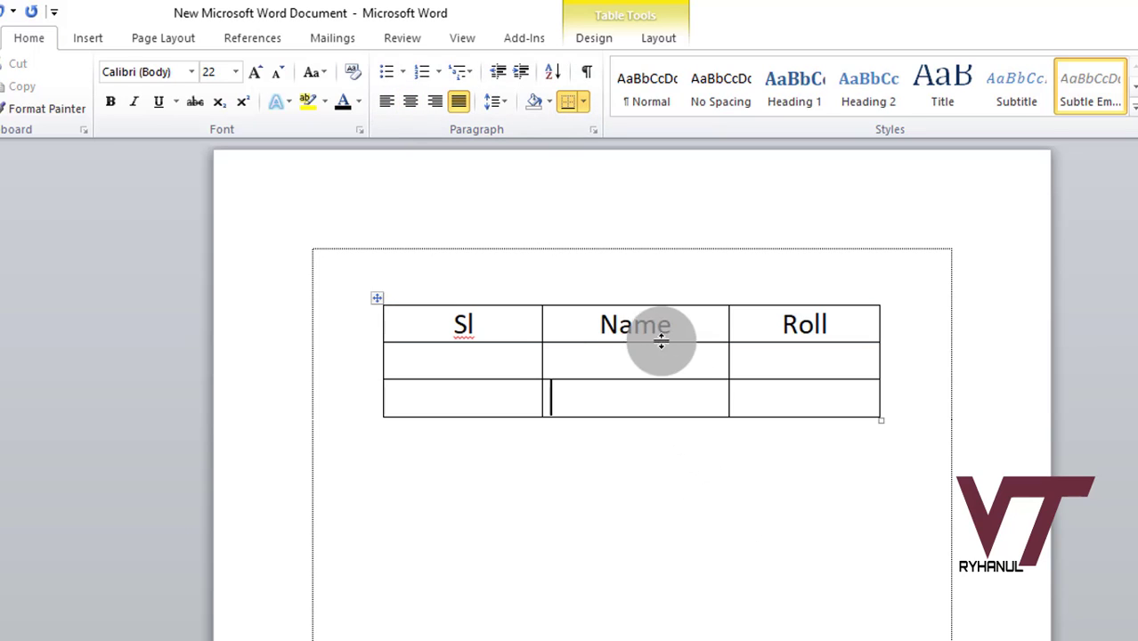
# Step: Make the Sl, Name and Roll headings in the table's first row bold
pyautogui.click(349, 330)
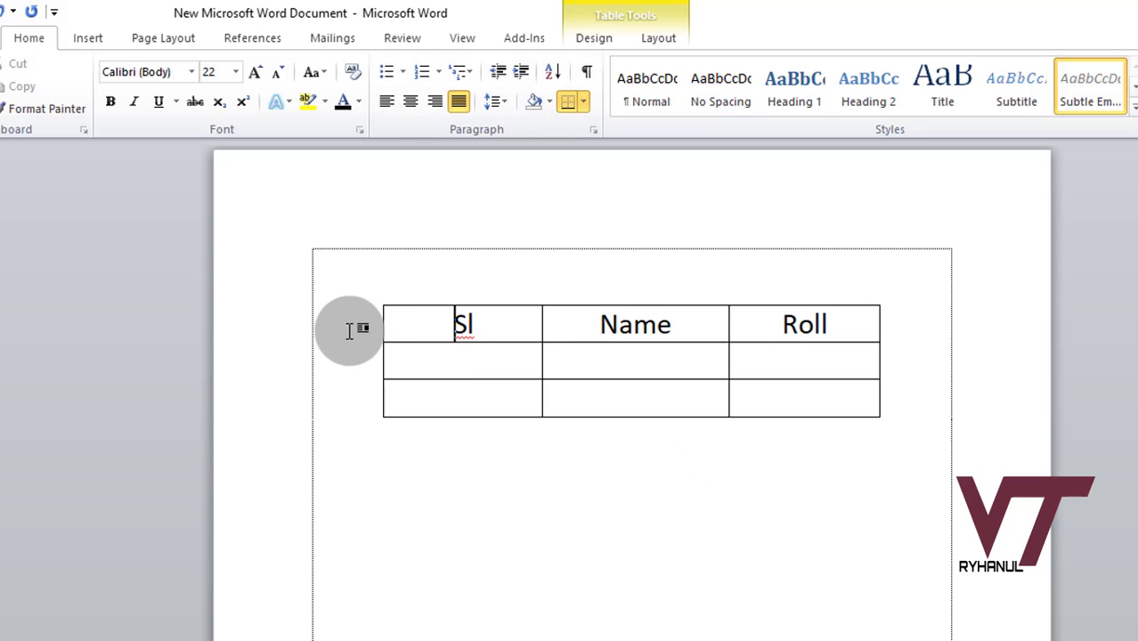
pyautogui.moveTo(349, 331); pyautogui.dragTo(788, 325)
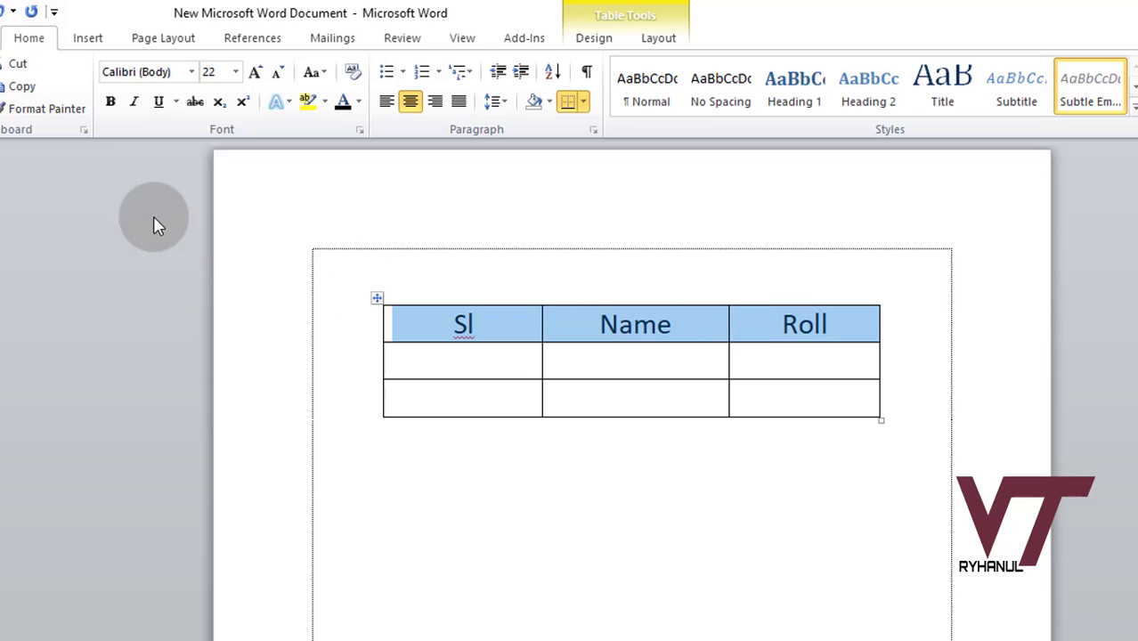
pyautogui.click(663, 399)
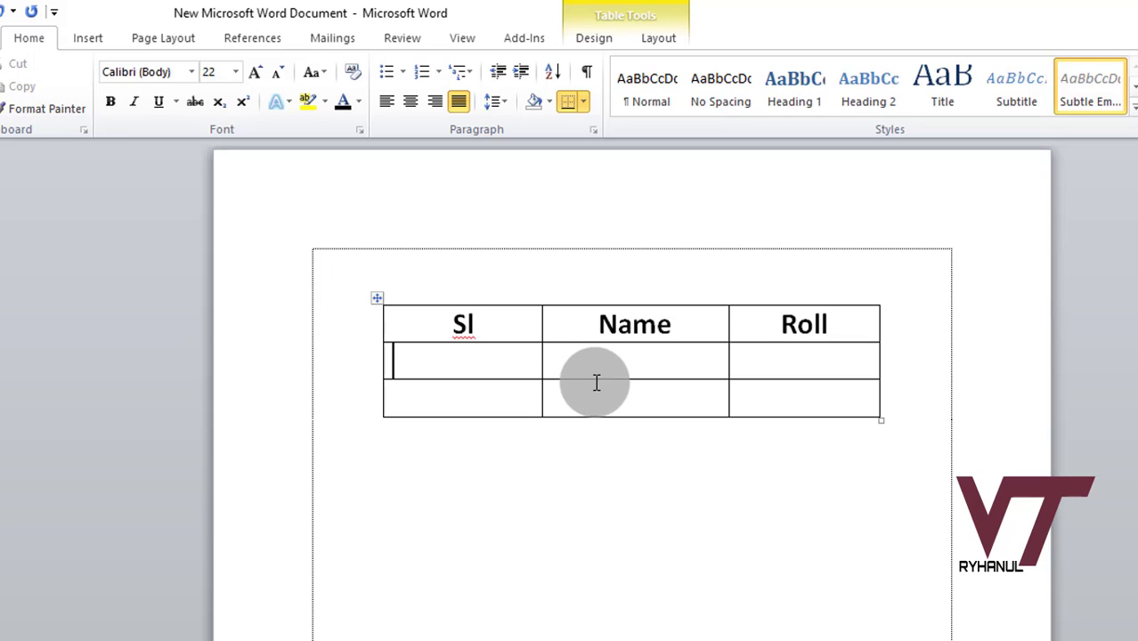
pyautogui.click(92, 36)
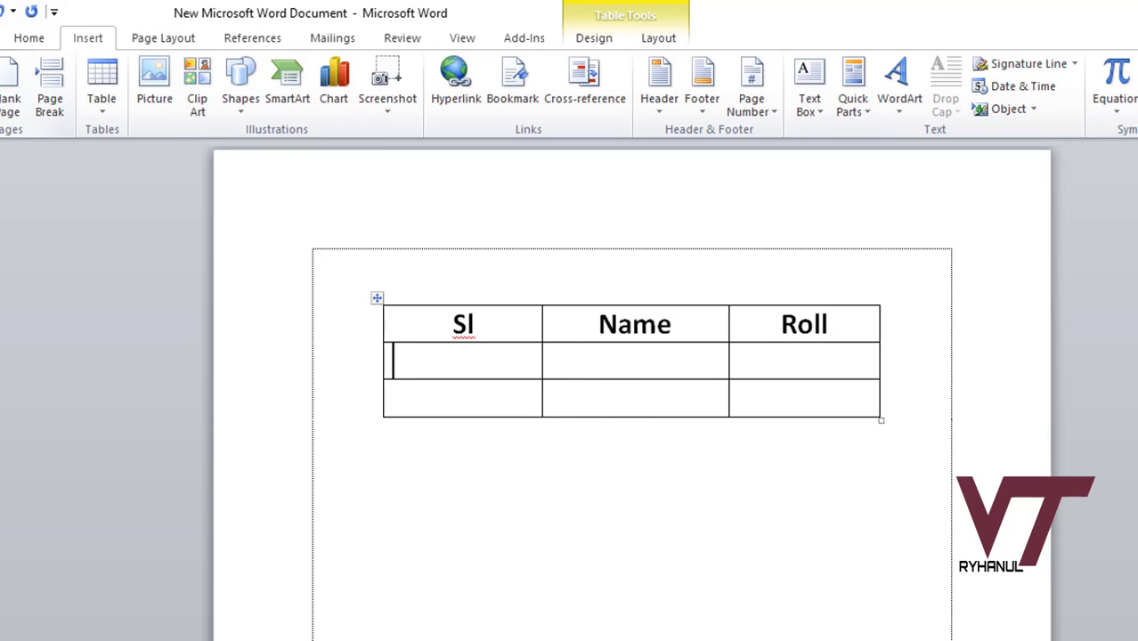